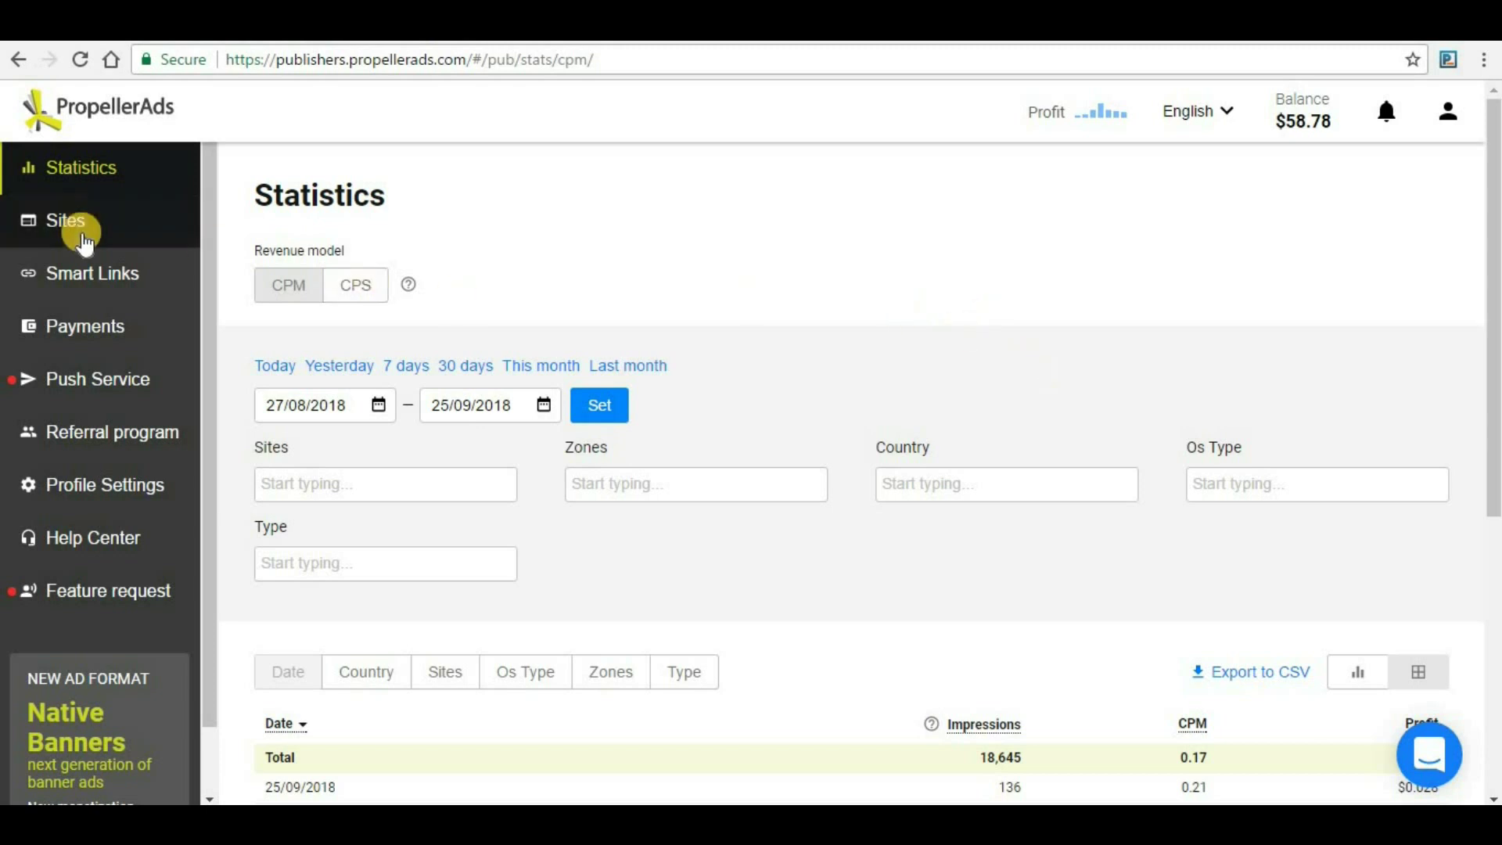
- From My sites, open highmoneyprofit.blogspot.com's Create tag page and scroll to its ad formats
{"action": "left_click", "coordinate": [78, 224]}
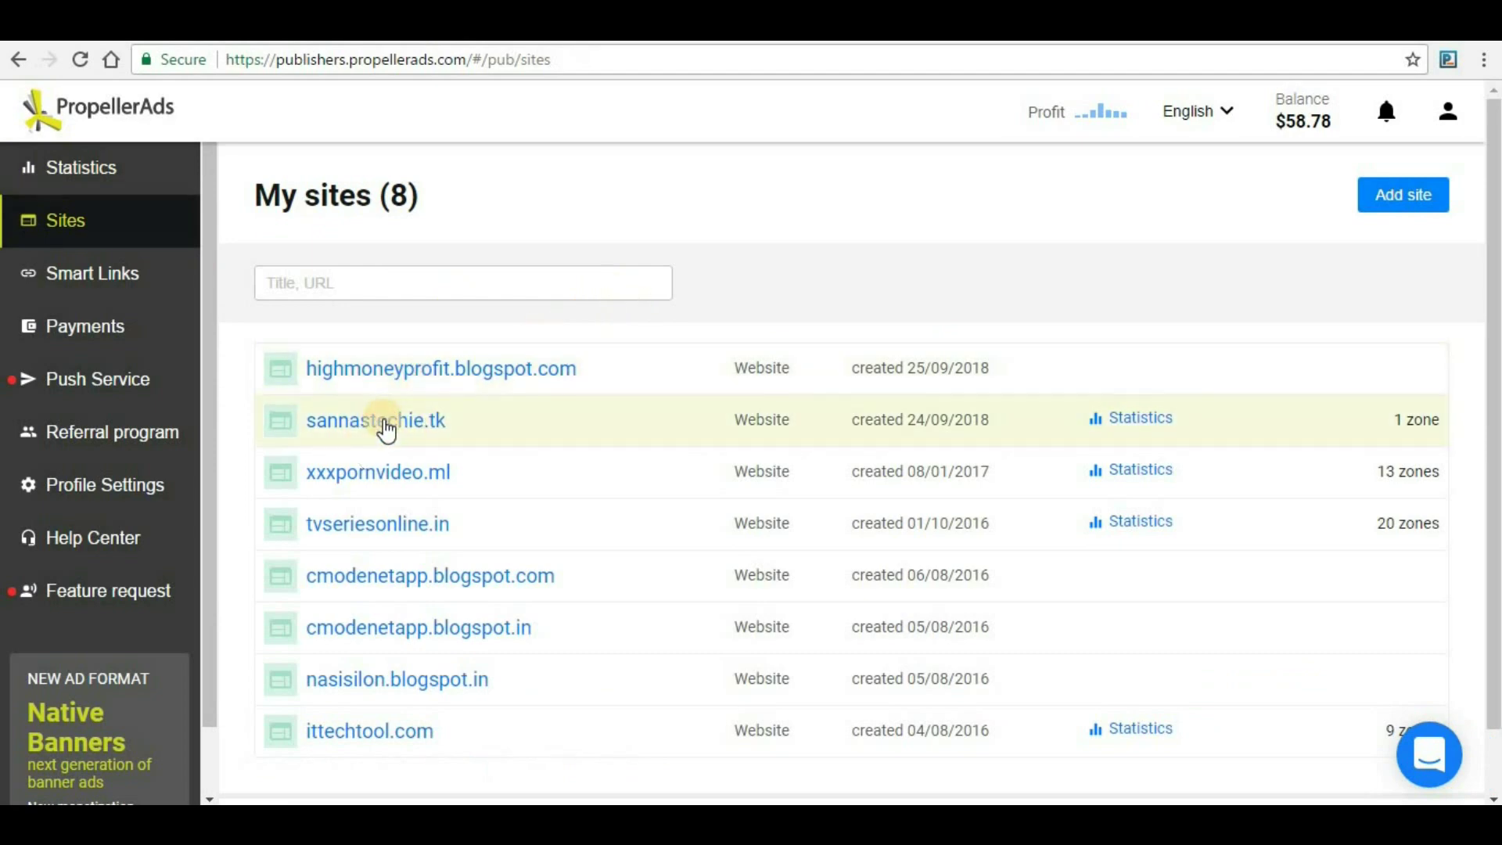
{"action": "left_click", "coordinate": [435, 371]}
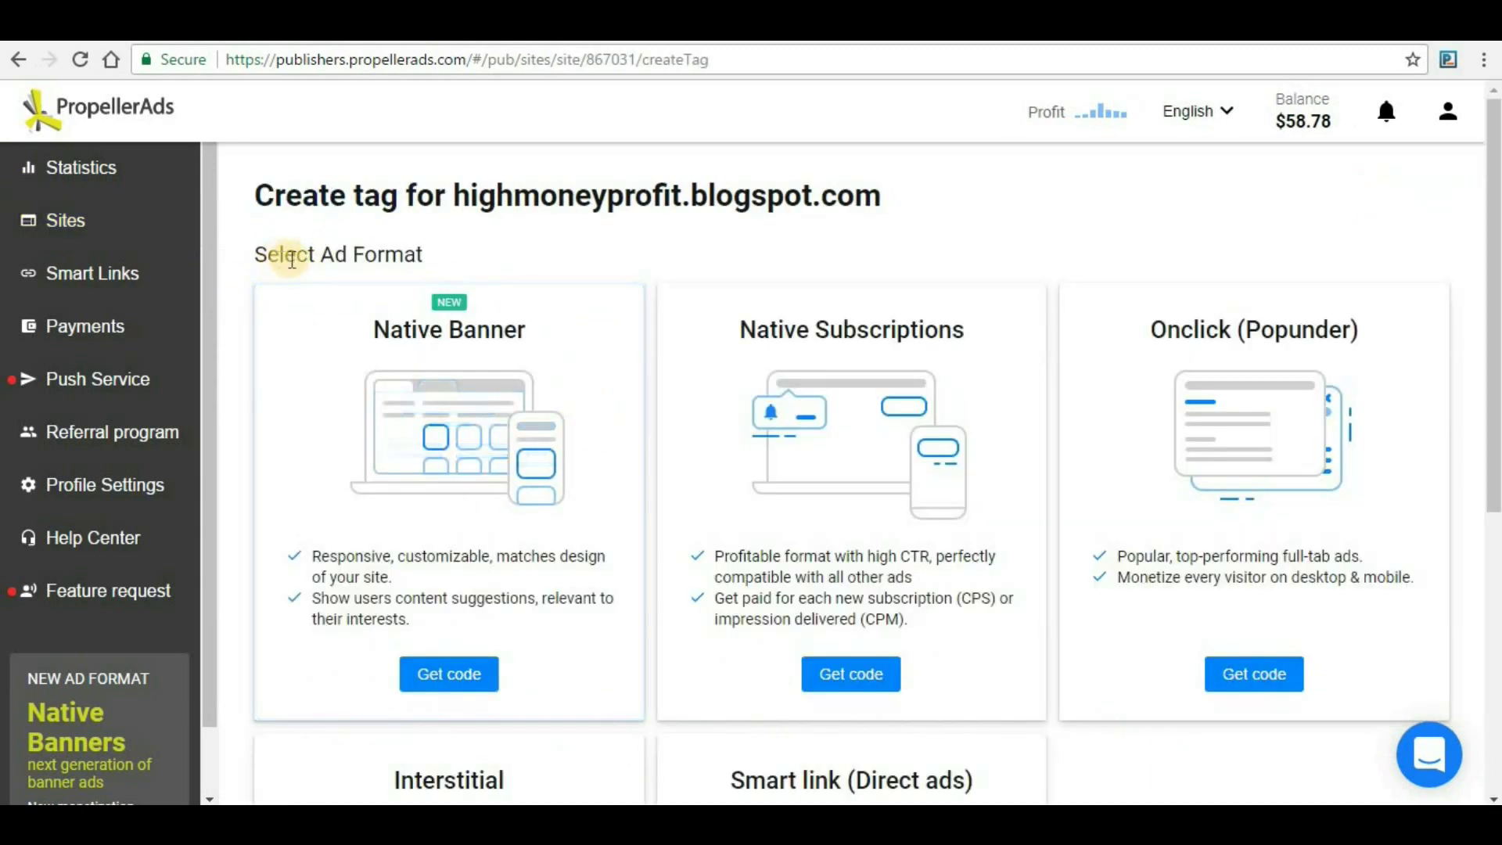
{"action": "scroll", "coordinate": [755, 395], "scroll_direction": "down", "scroll_amount": 2}
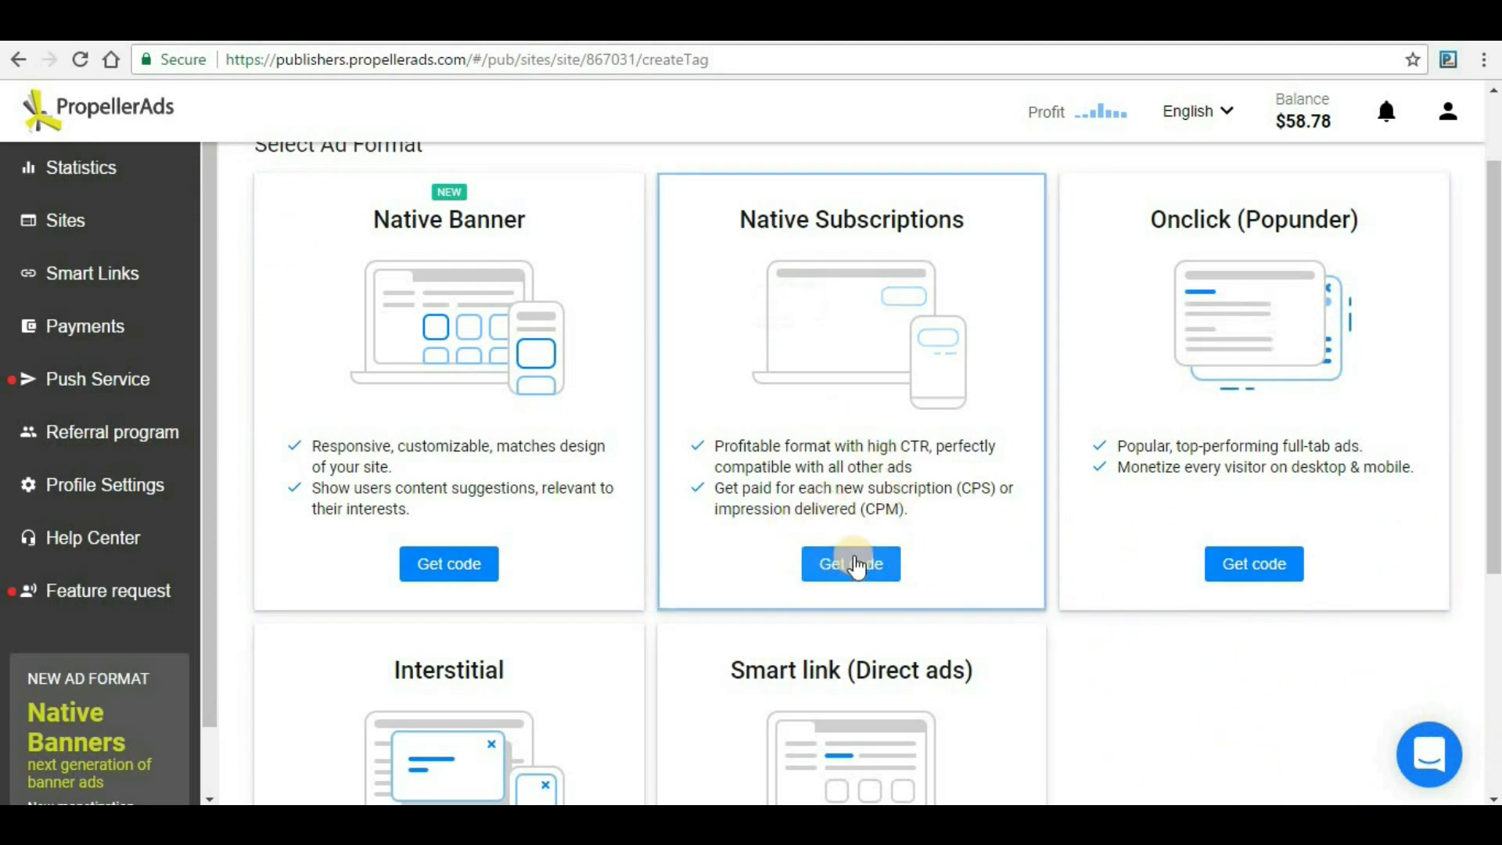
- Generate a Native Subscriptions CPM tag named 'Particular tag' in manual mode and copy its ad code
{"action": "left_click", "coordinate": [861, 564]}
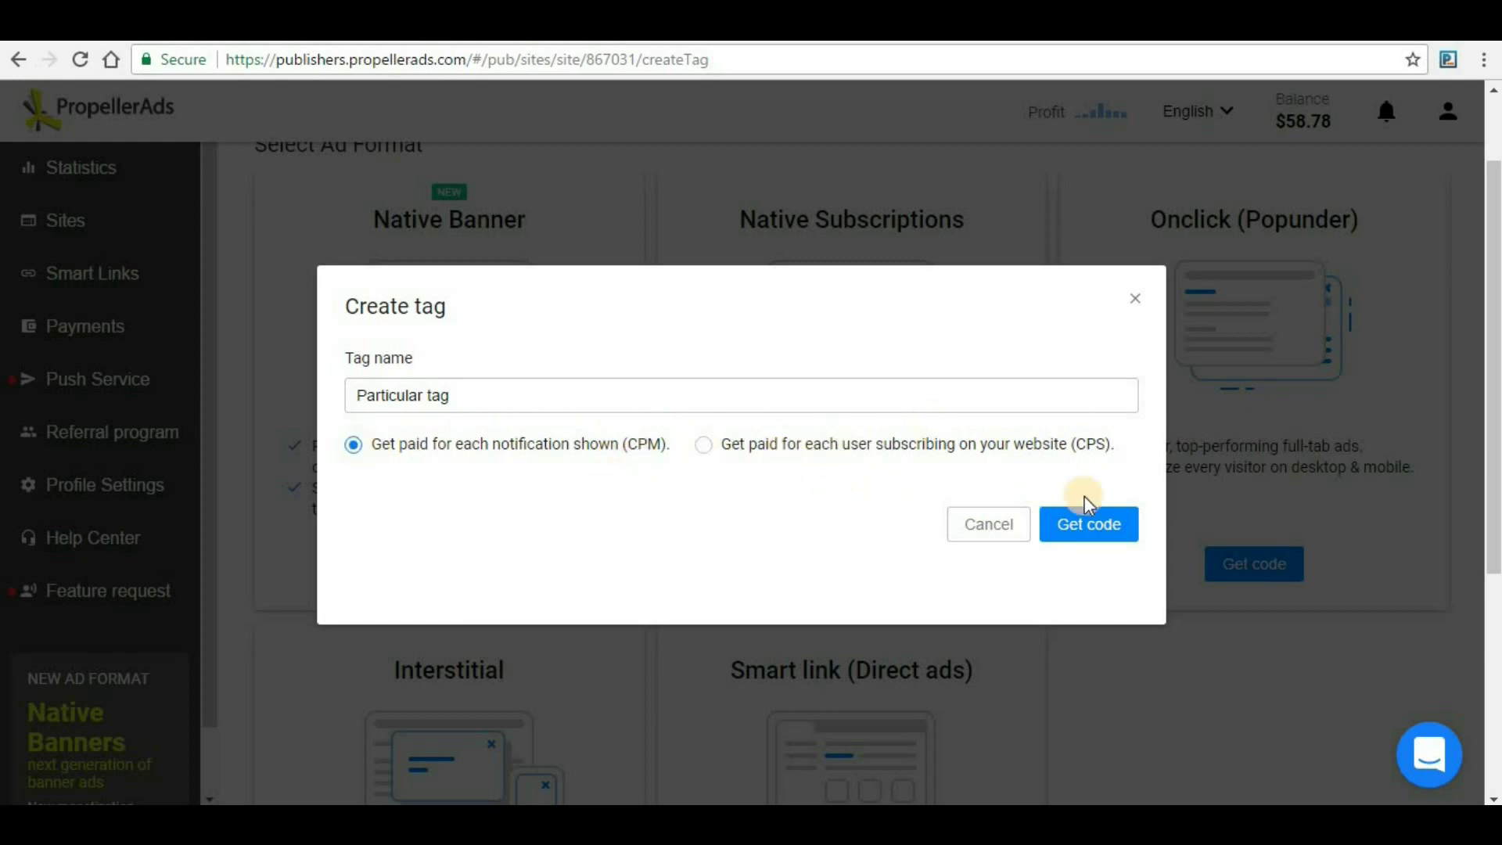
{"action": "left_click", "coordinate": [1105, 527]}
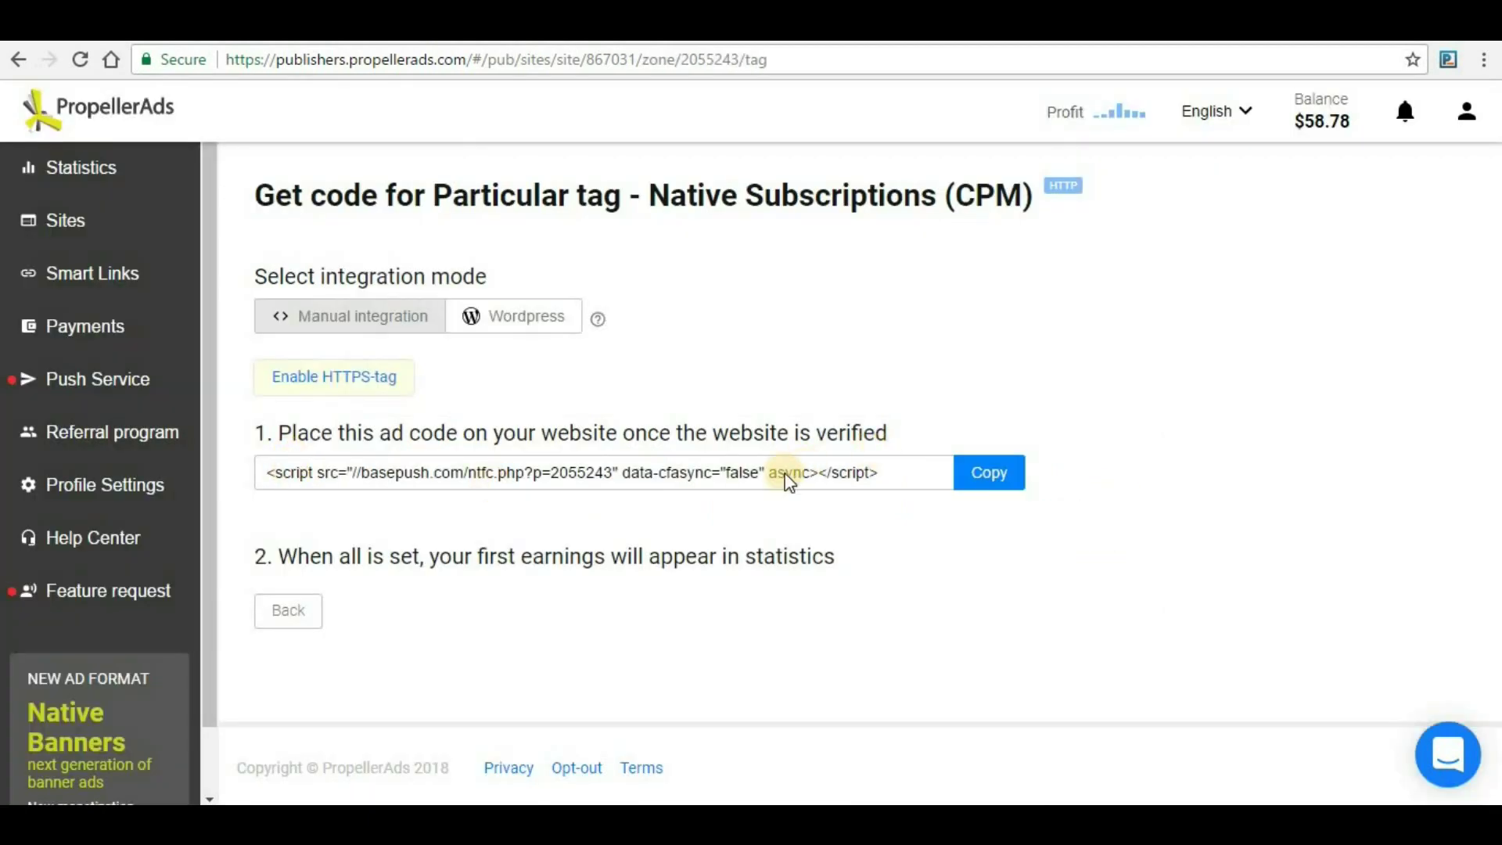
{"action": "left_click", "coordinate": [980, 477]}
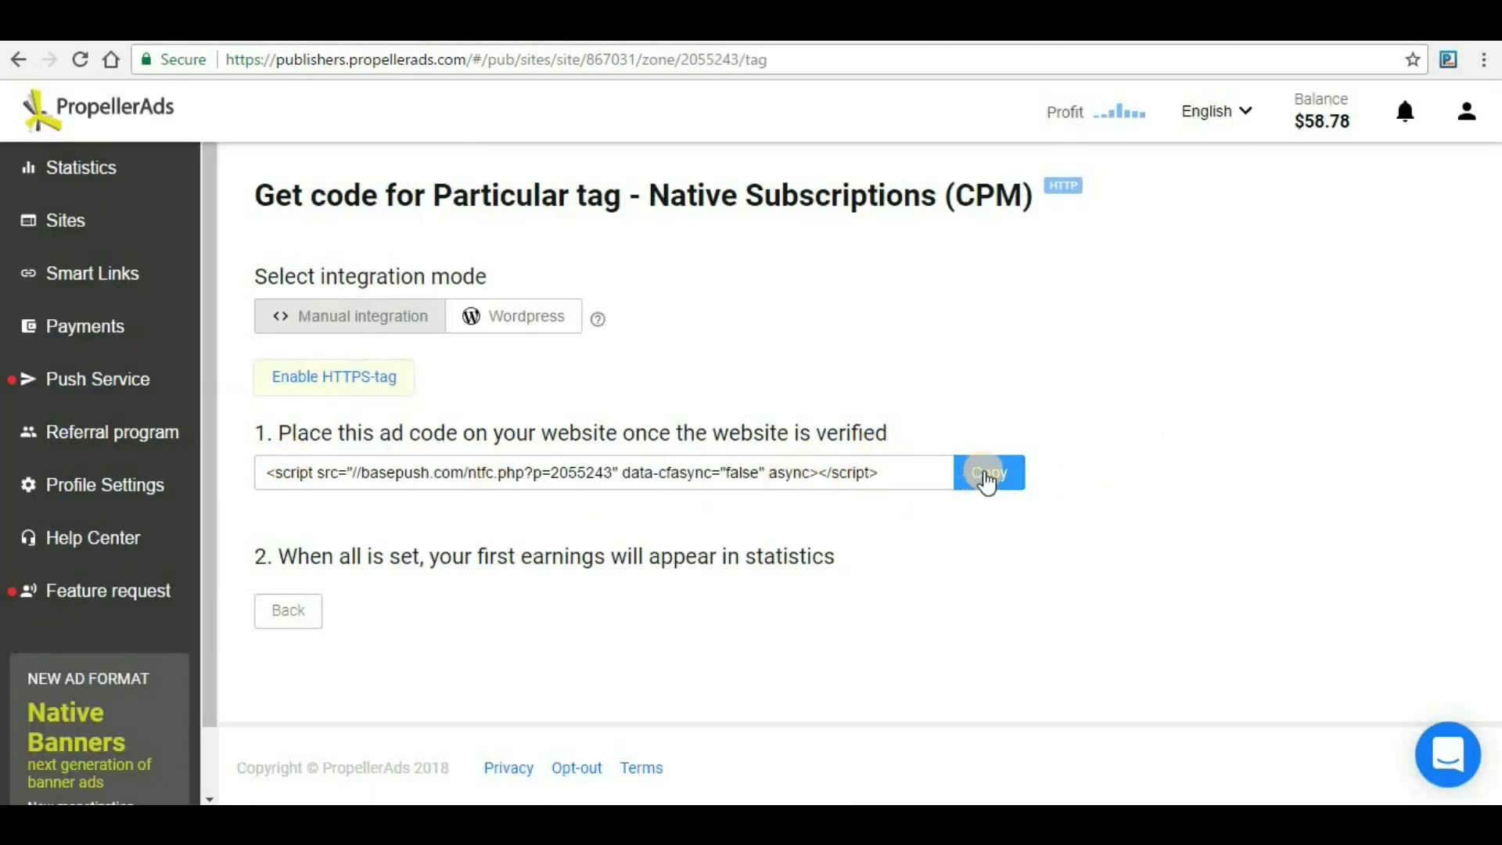
{"action": "left_click", "coordinate": [351, 329]}
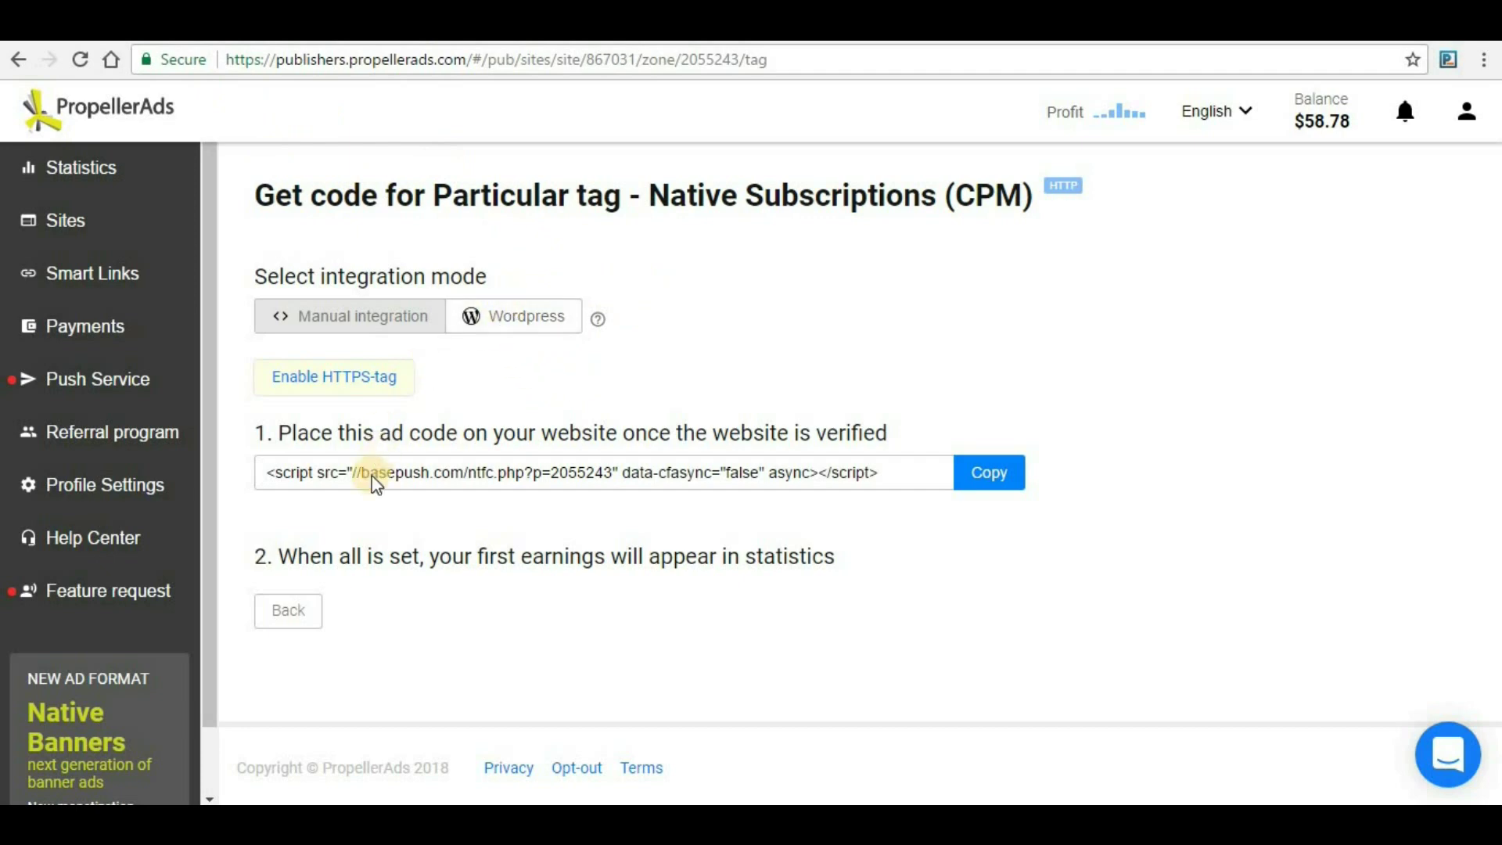
{"action": "left_click", "coordinate": [989, 474]}
- In the Blogger dashboard, open the blog theme's Edit HTML editor
{"action": "left_click", "coordinate": [118, 30]}
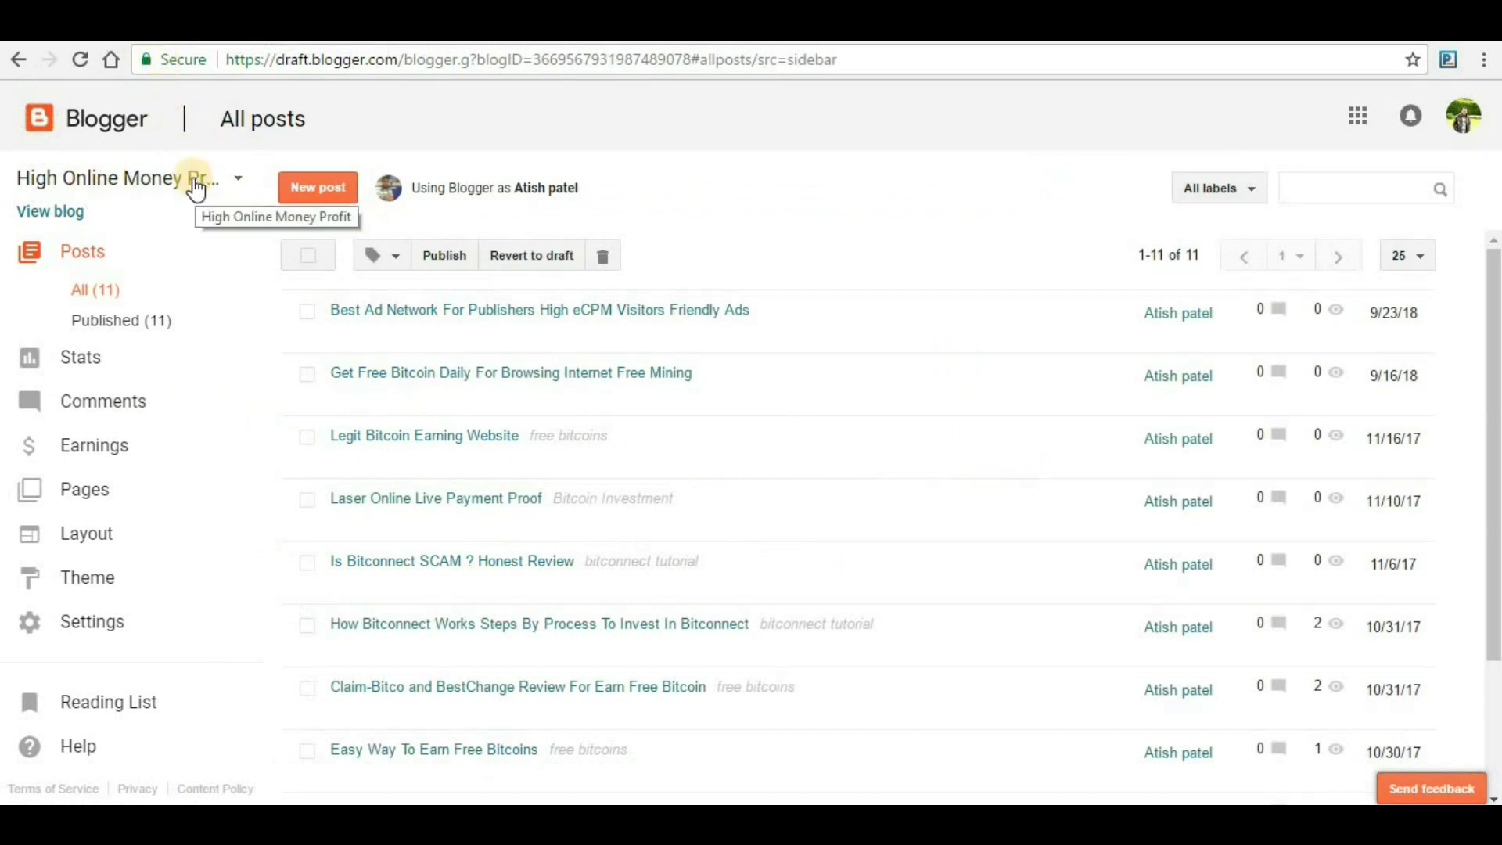
{"action": "left_click", "coordinate": [97, 579]}
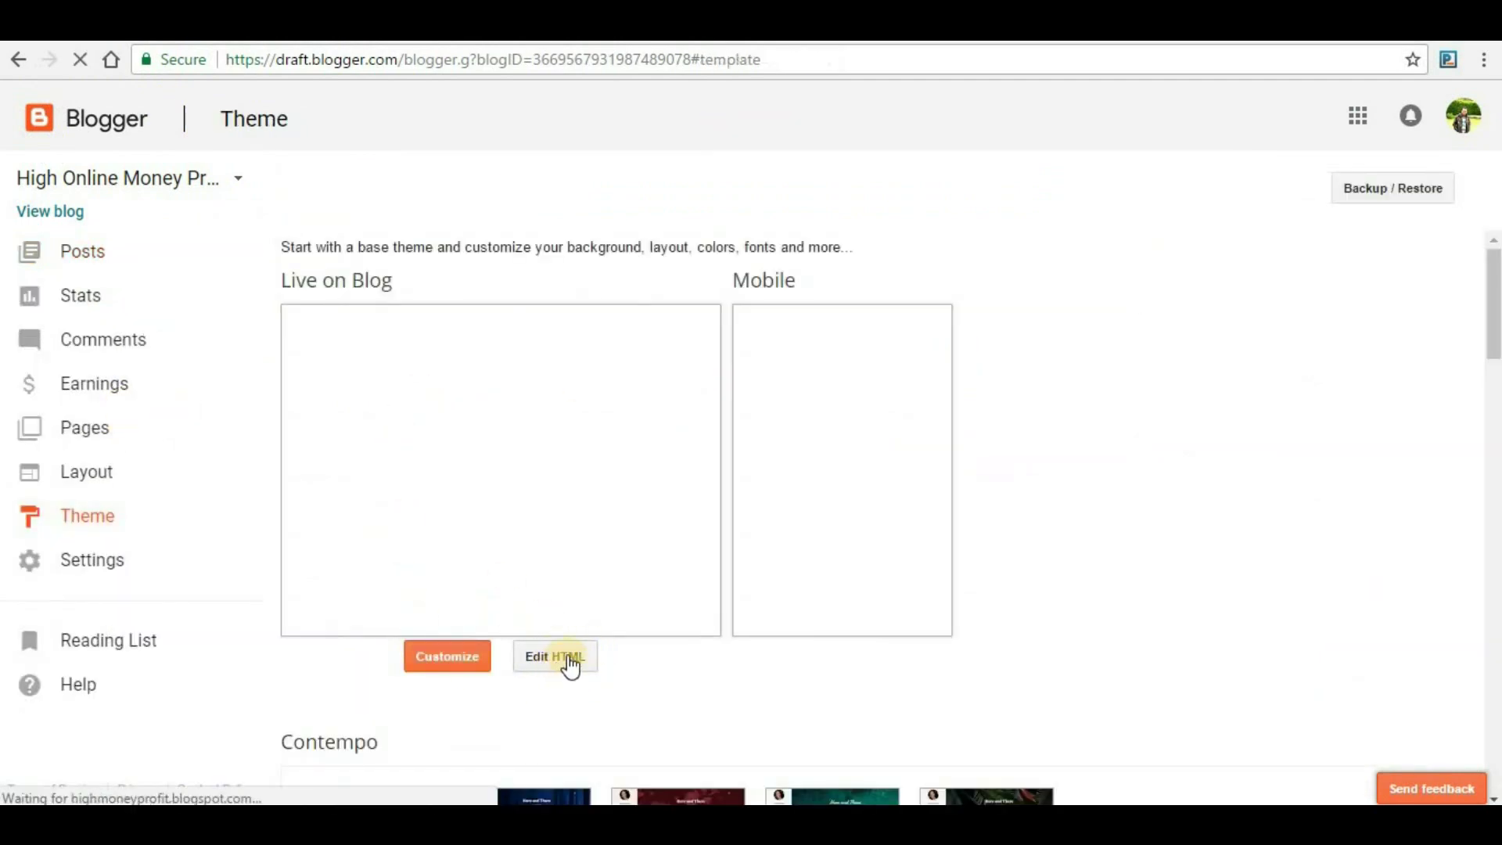
{"action": "left_click", "coordinate": [569, 662]}
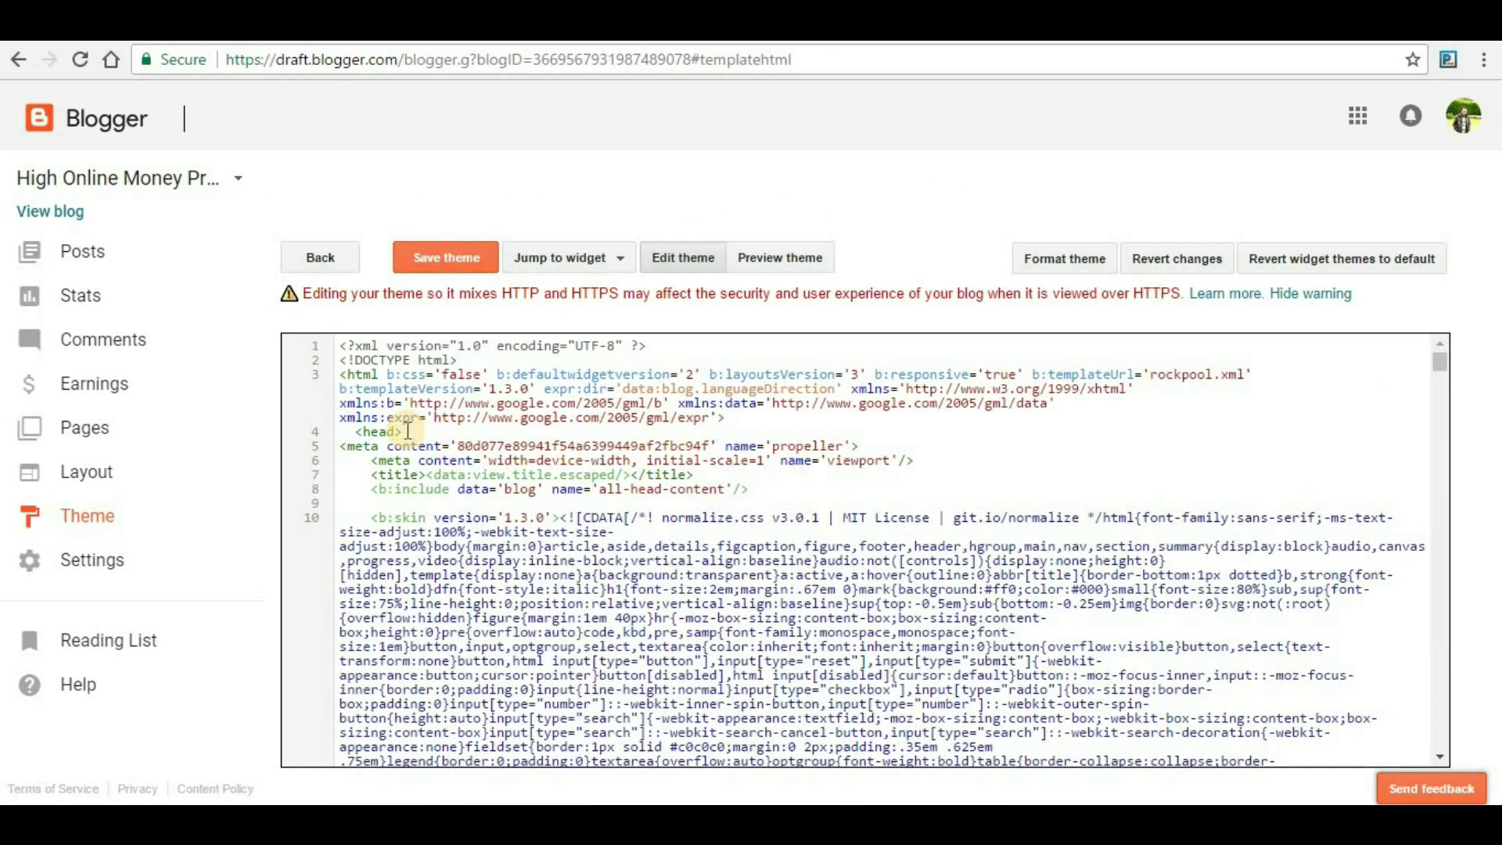
- Paste the CPM ad script on a new line 5 right after the opening <head> tag
{"action": "left_click_drag", "start_coordinate": [401, 432], "coordinate": [354, 432]}
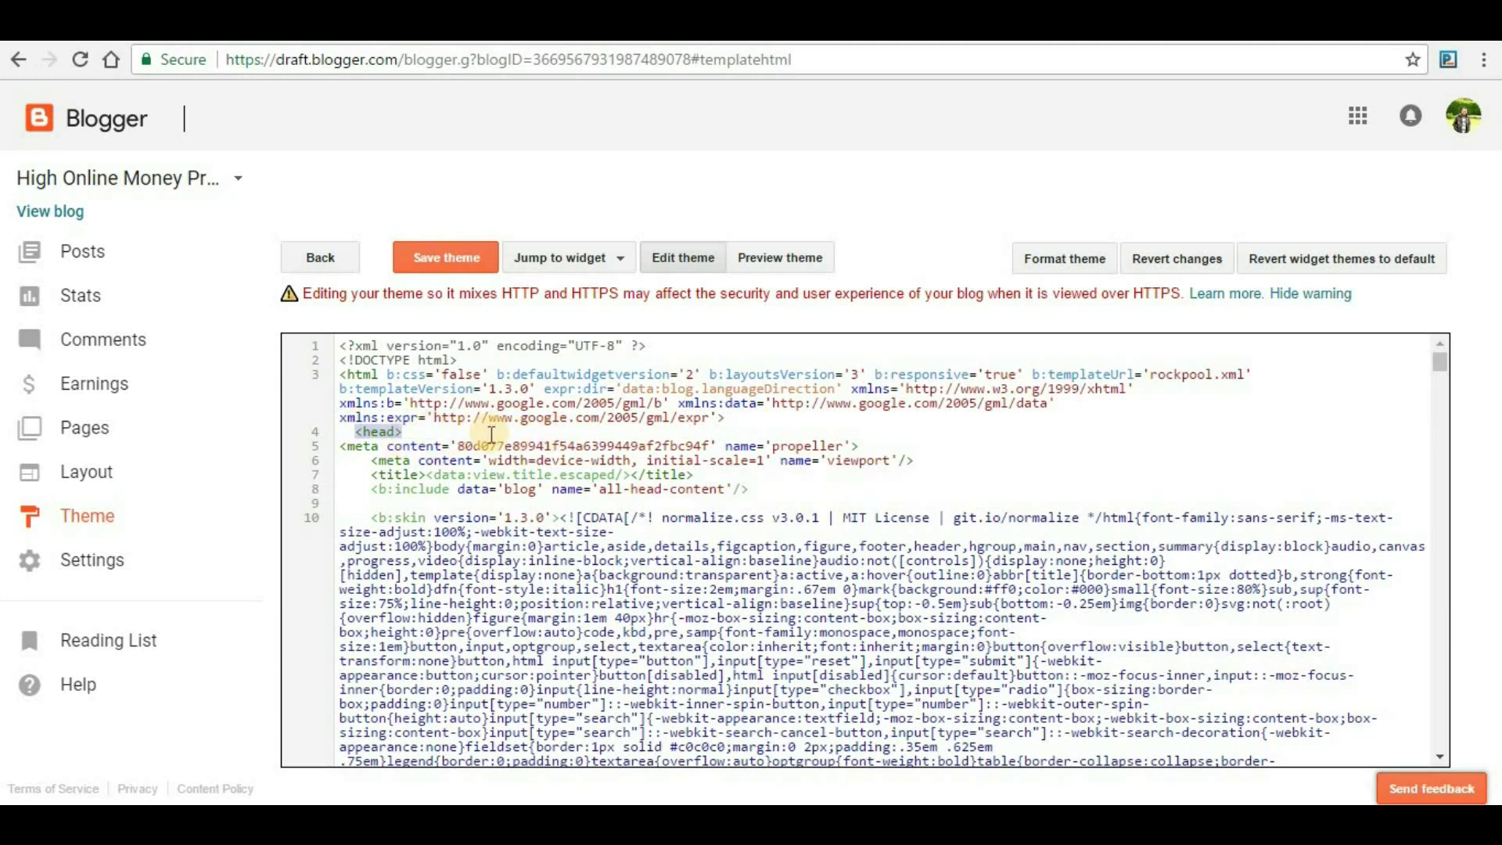
{"action": "left_click", "coordinate": [445, 429]}
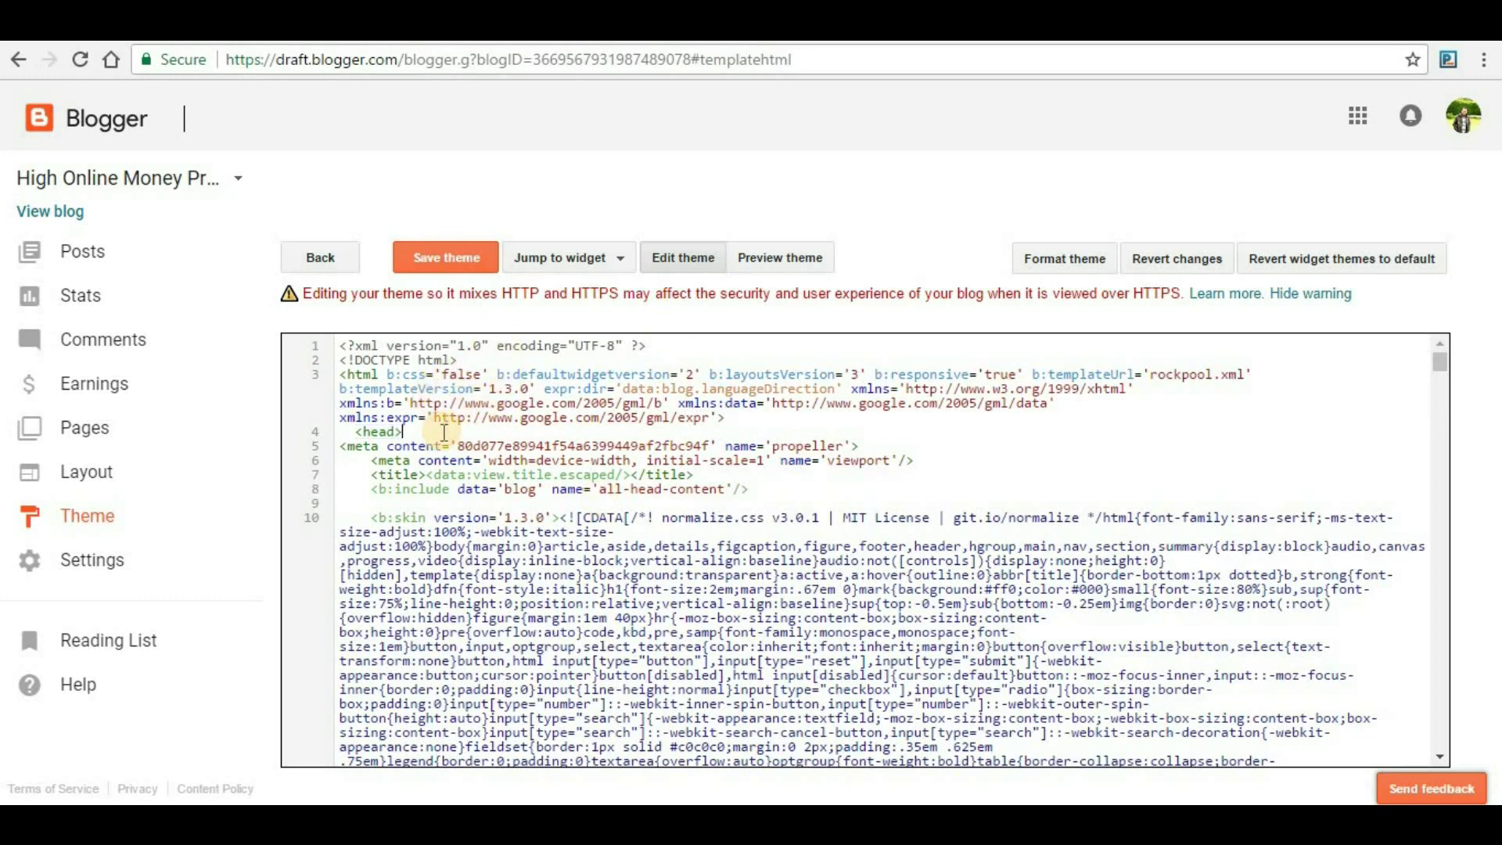
{"action": "key", "text": "Return"}
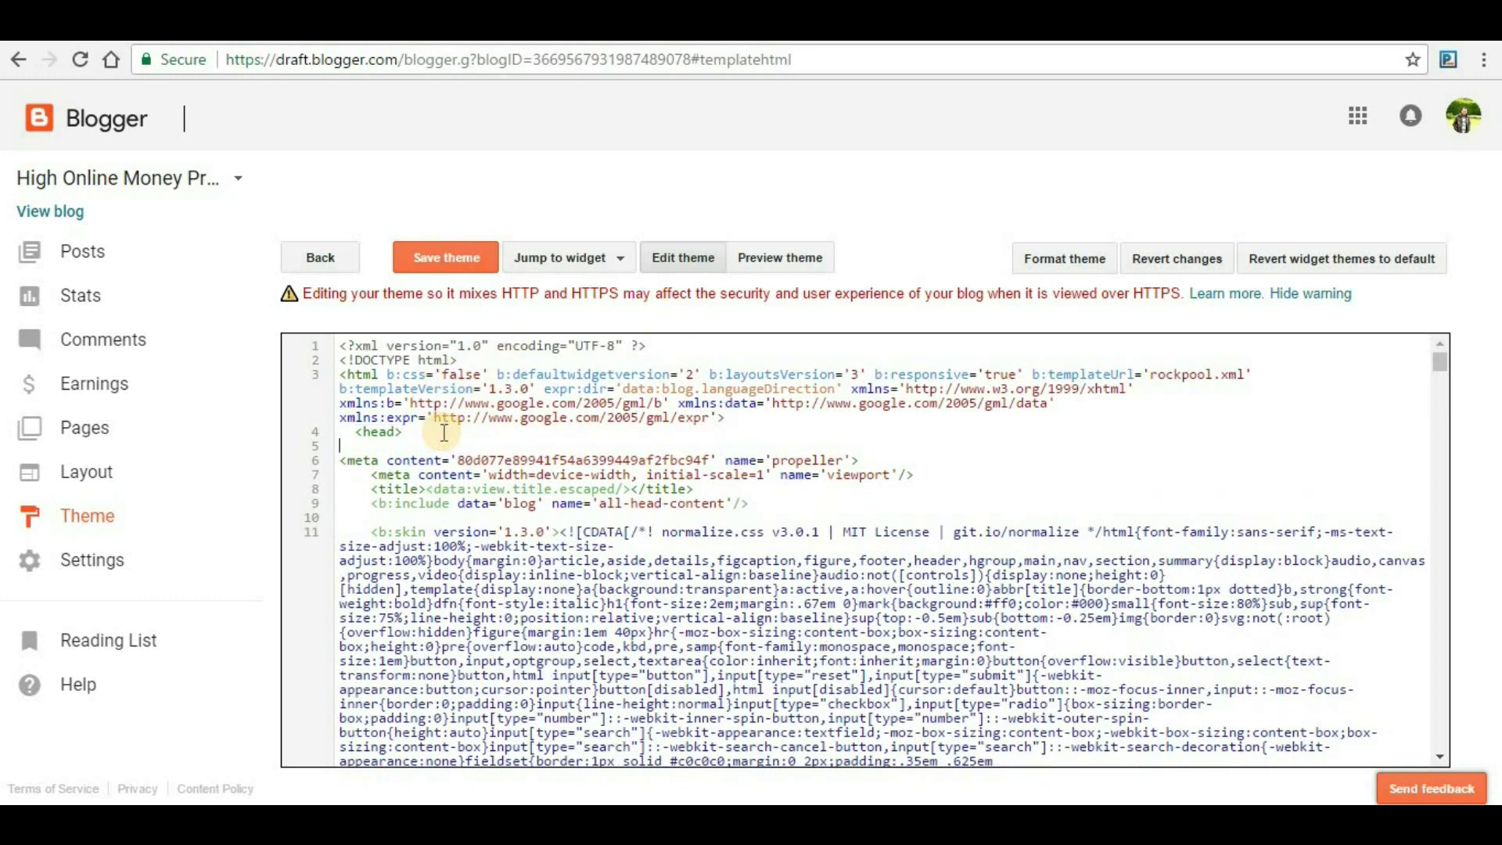
{"action": "key", "text": "ctrl+v"}
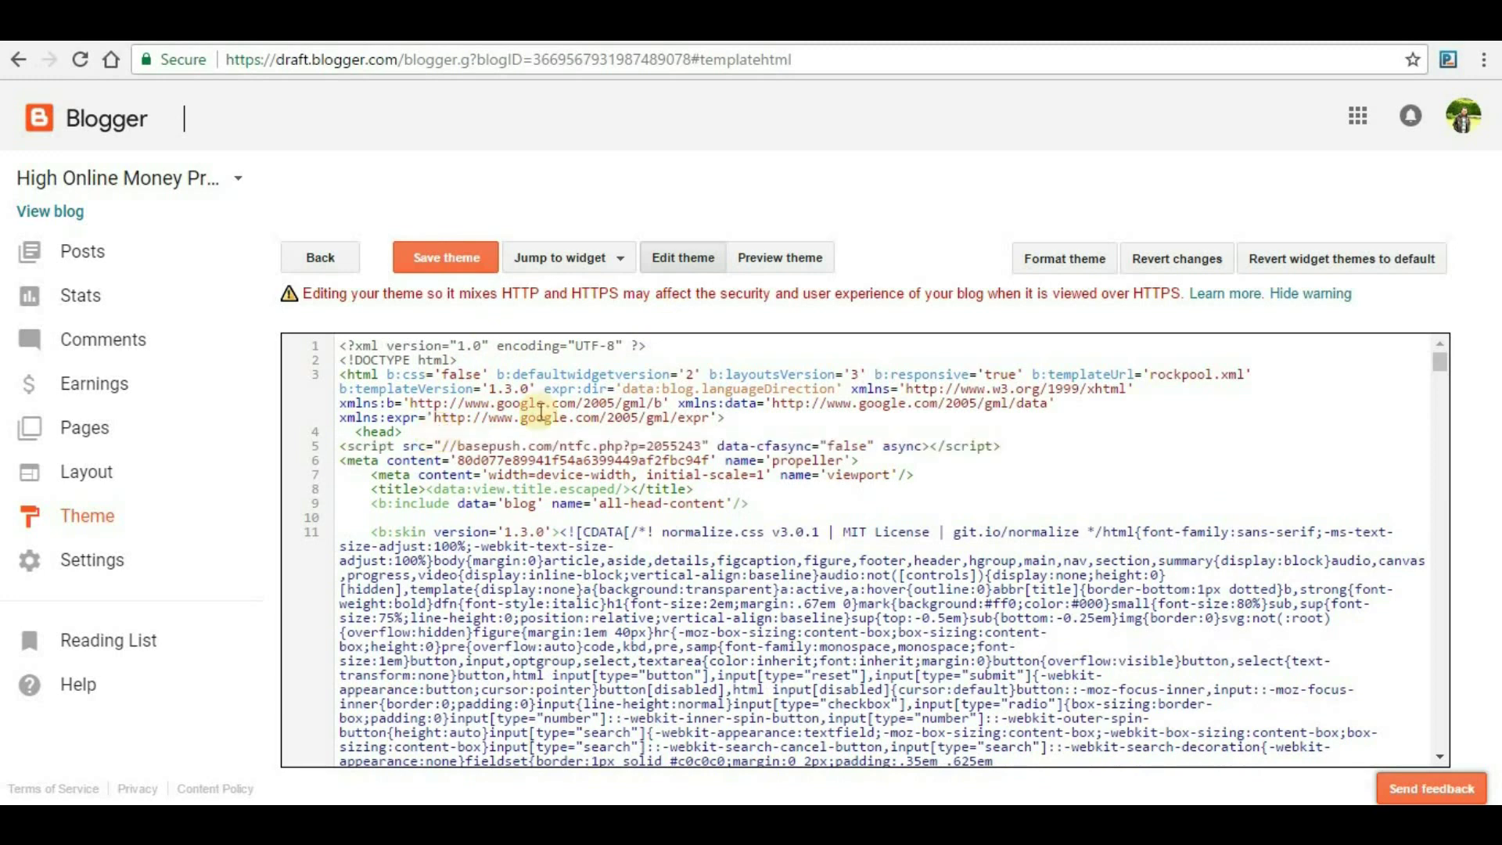
- Save the theme, then dismiss the live blog's 'Press Allow to continue' notification prompt
{"action": "left_click", "coordinate": [440, 258]}
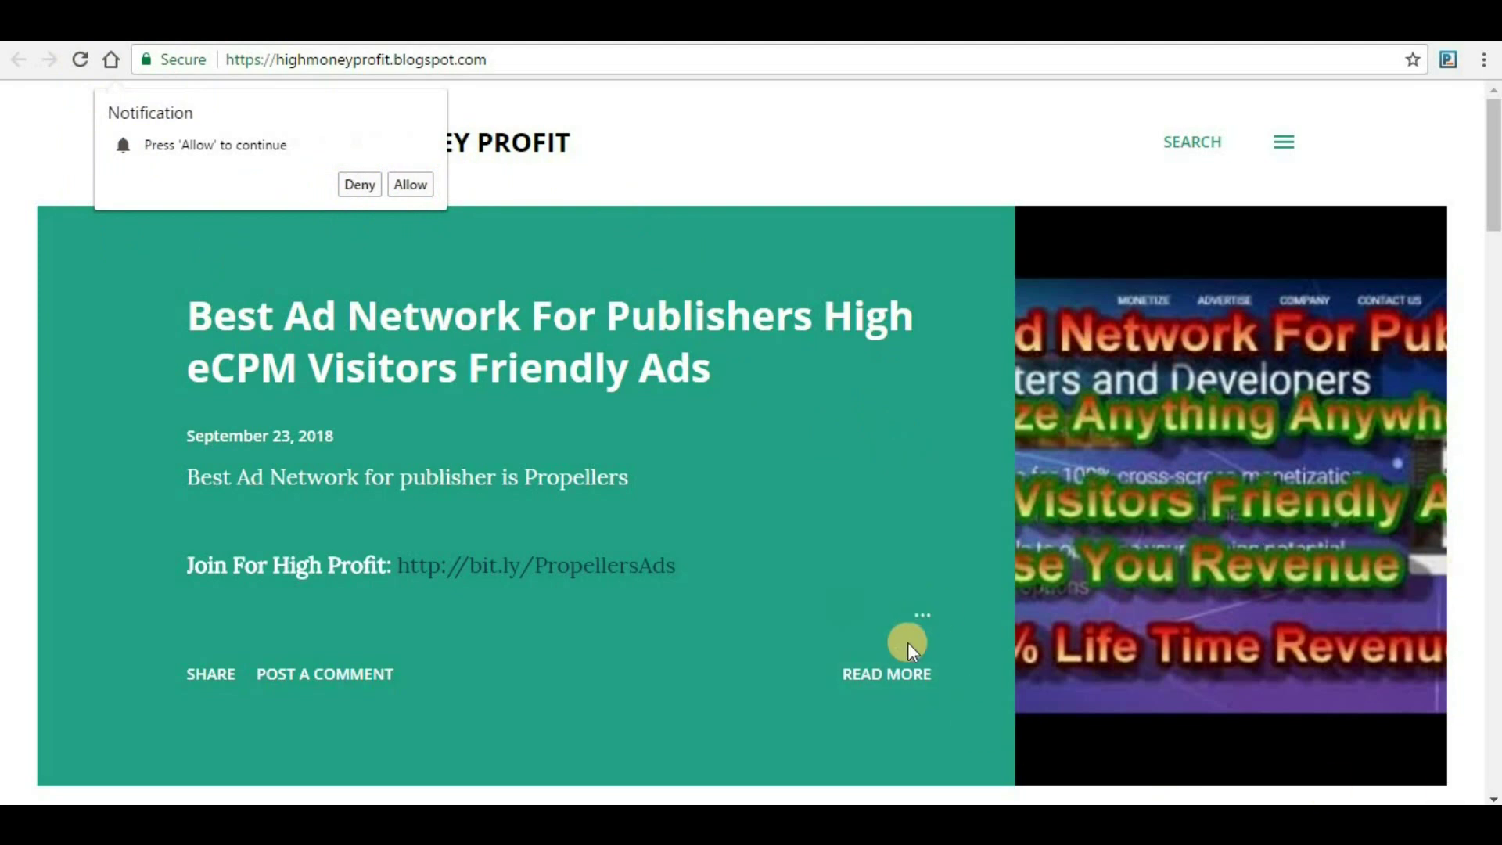
{"action": "left_click", "coordinate": [319, 218]}
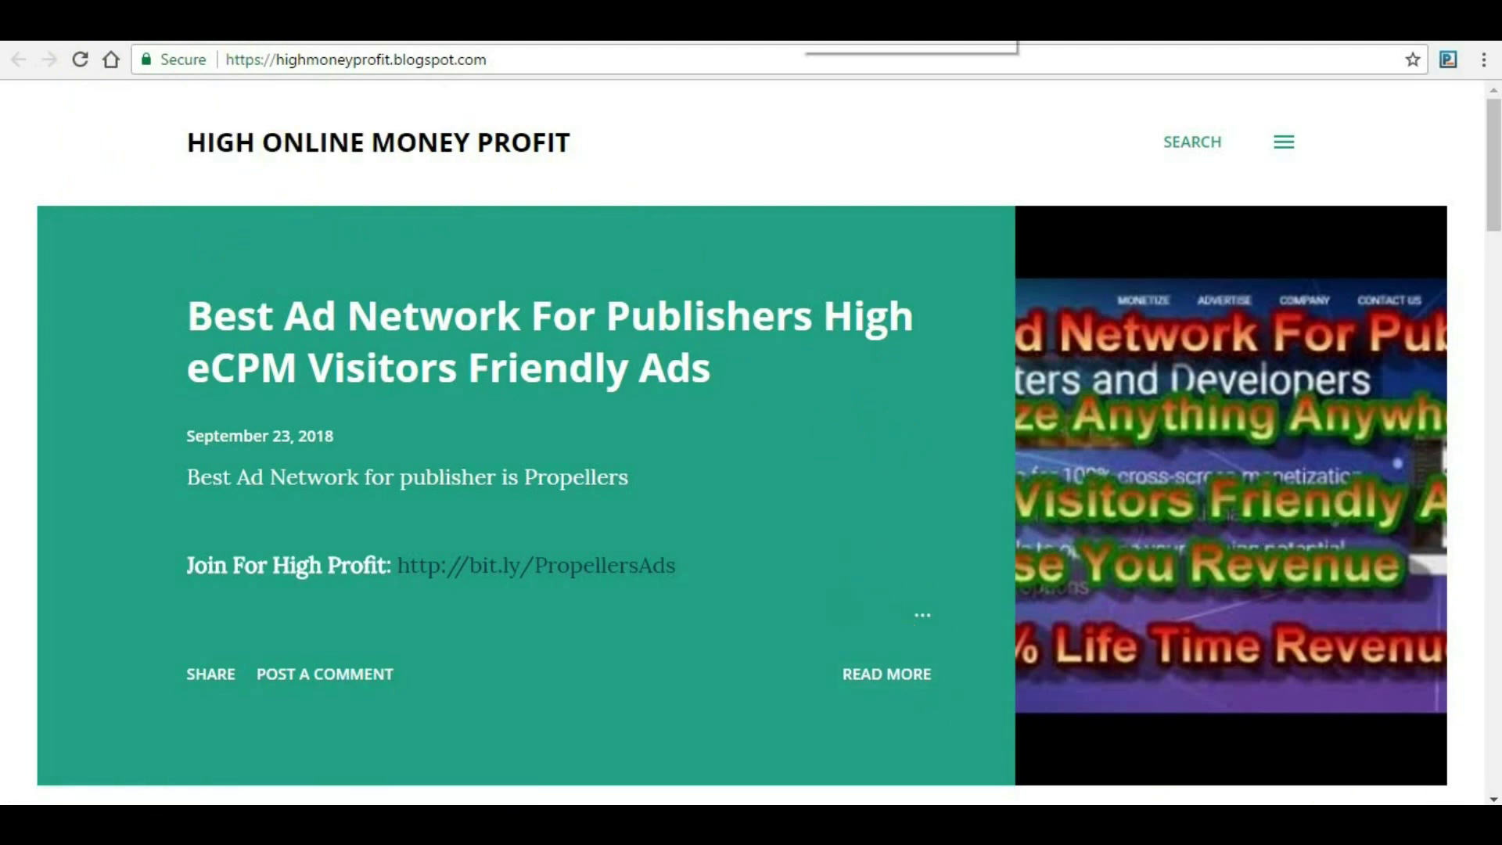
- Check highmoneyprofit.blogspot.com statistics under CPM and CPS, then return to My sites
{"action": "left_click", "coordinate": [814, 28]}
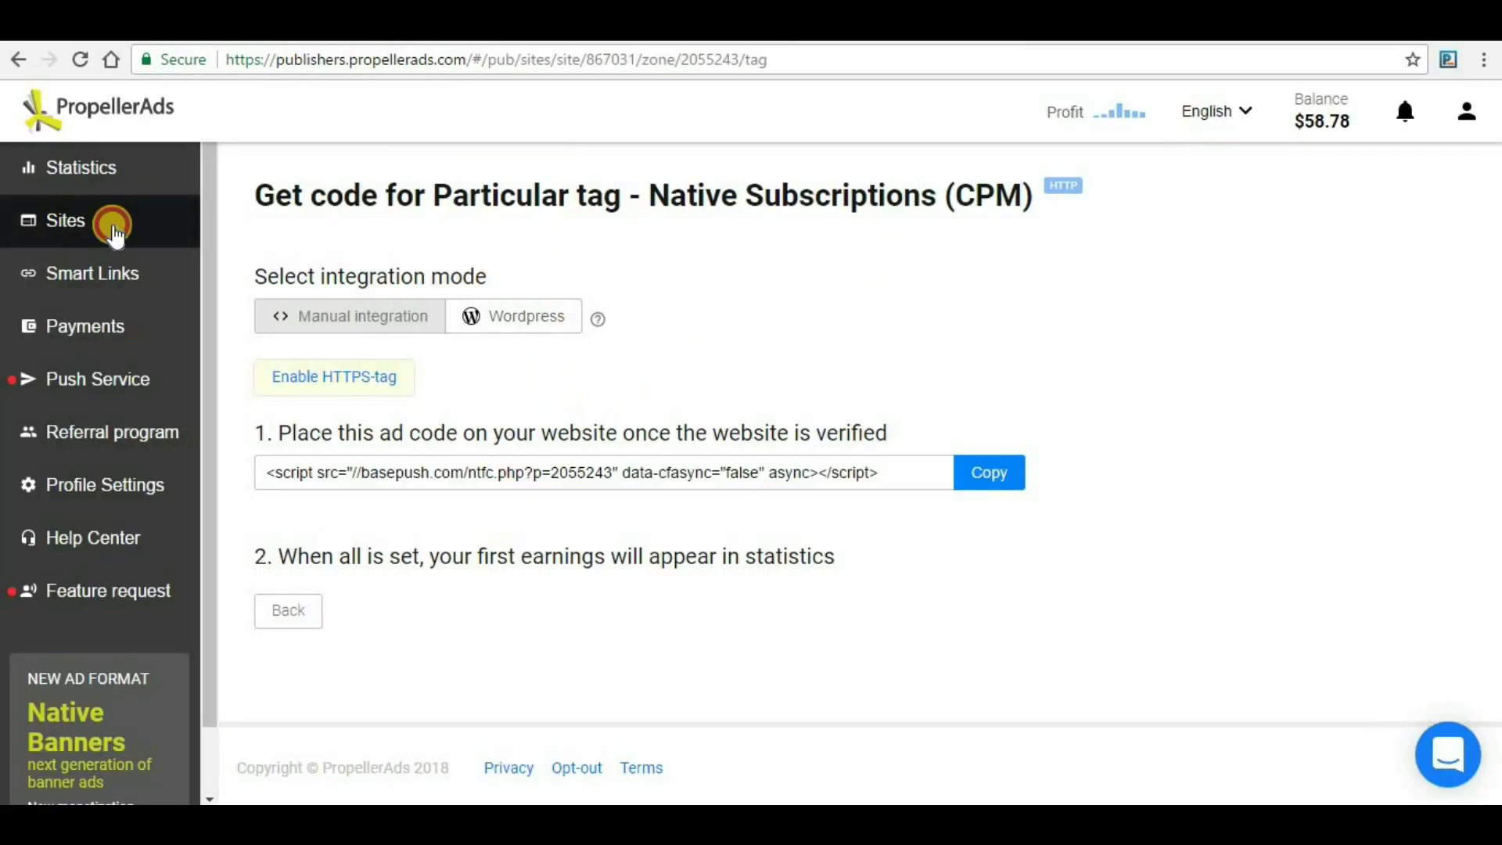
{"action": "left_click", "coordinate": [88, 217]}
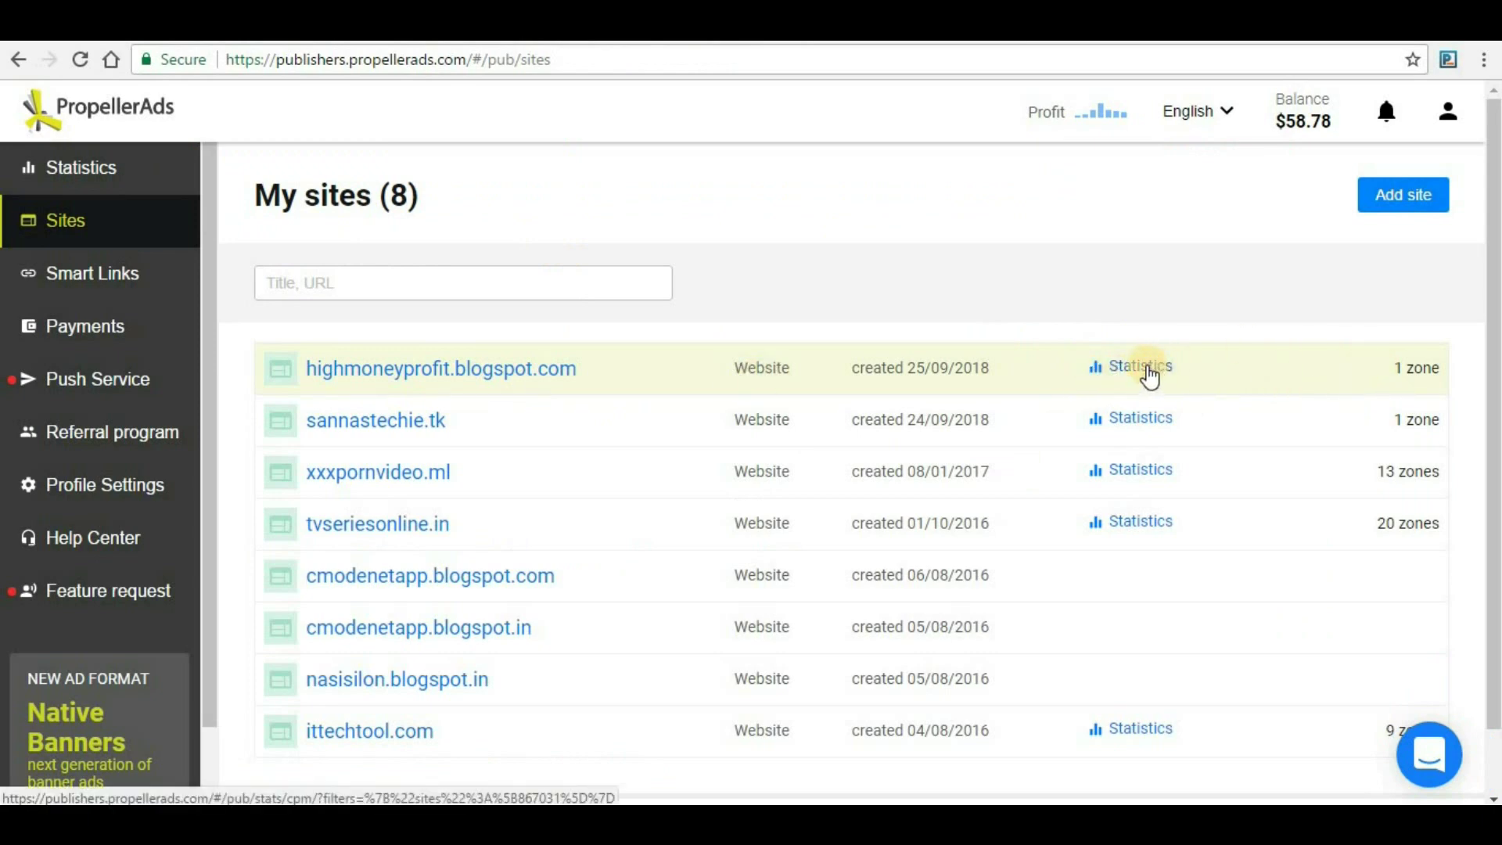
{"action": "left_click", "coordinate": [1150, 376]}
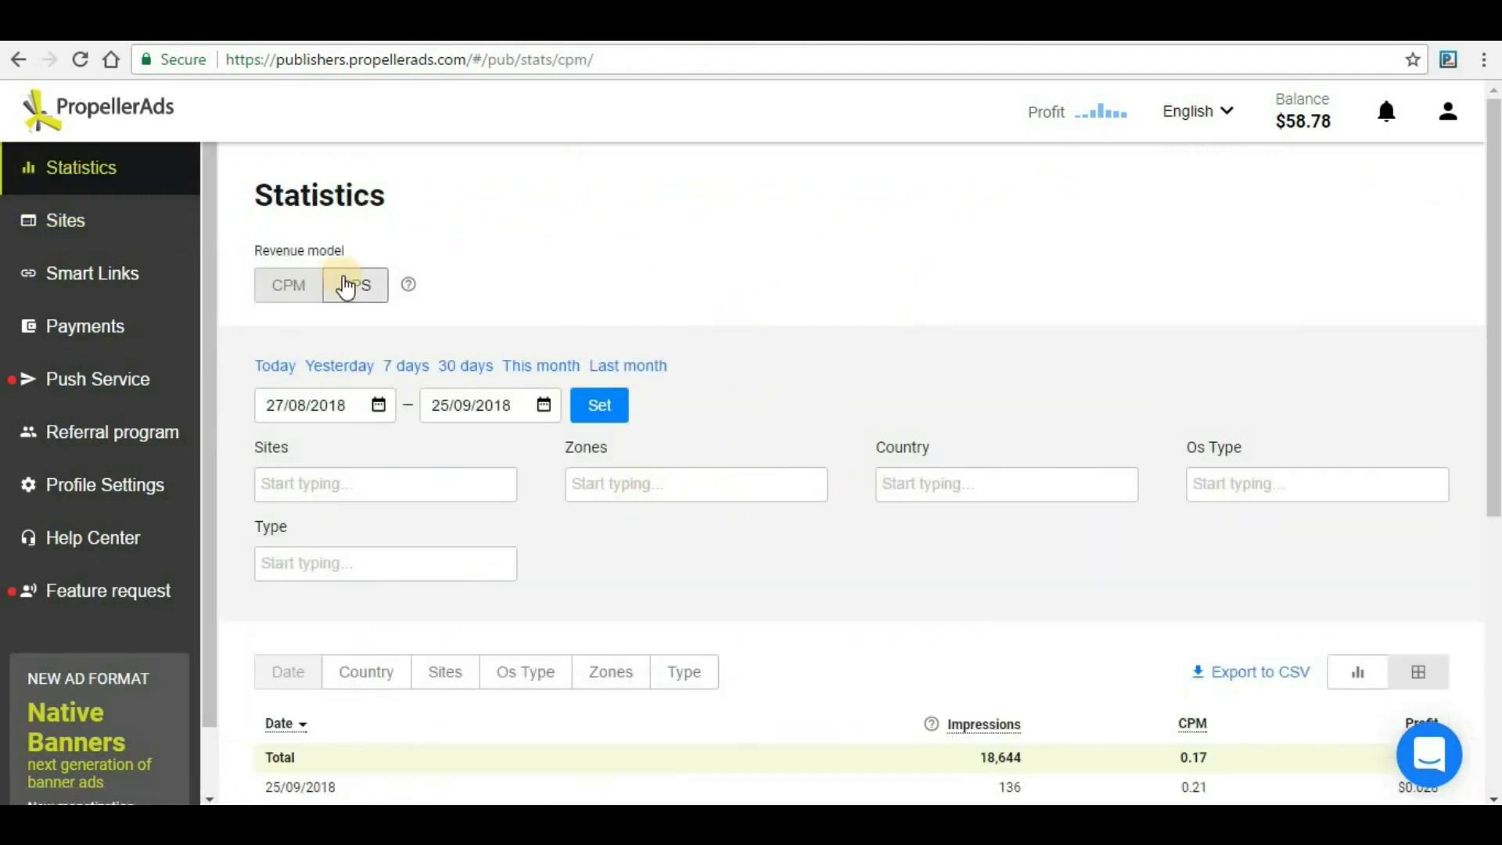
{"action": "left_click", "coordinate": [357, 291]}
{"action": "left_click", "coordinate": [358, 295]}
{"action": "left_click", "coordinate": [66, 225]}
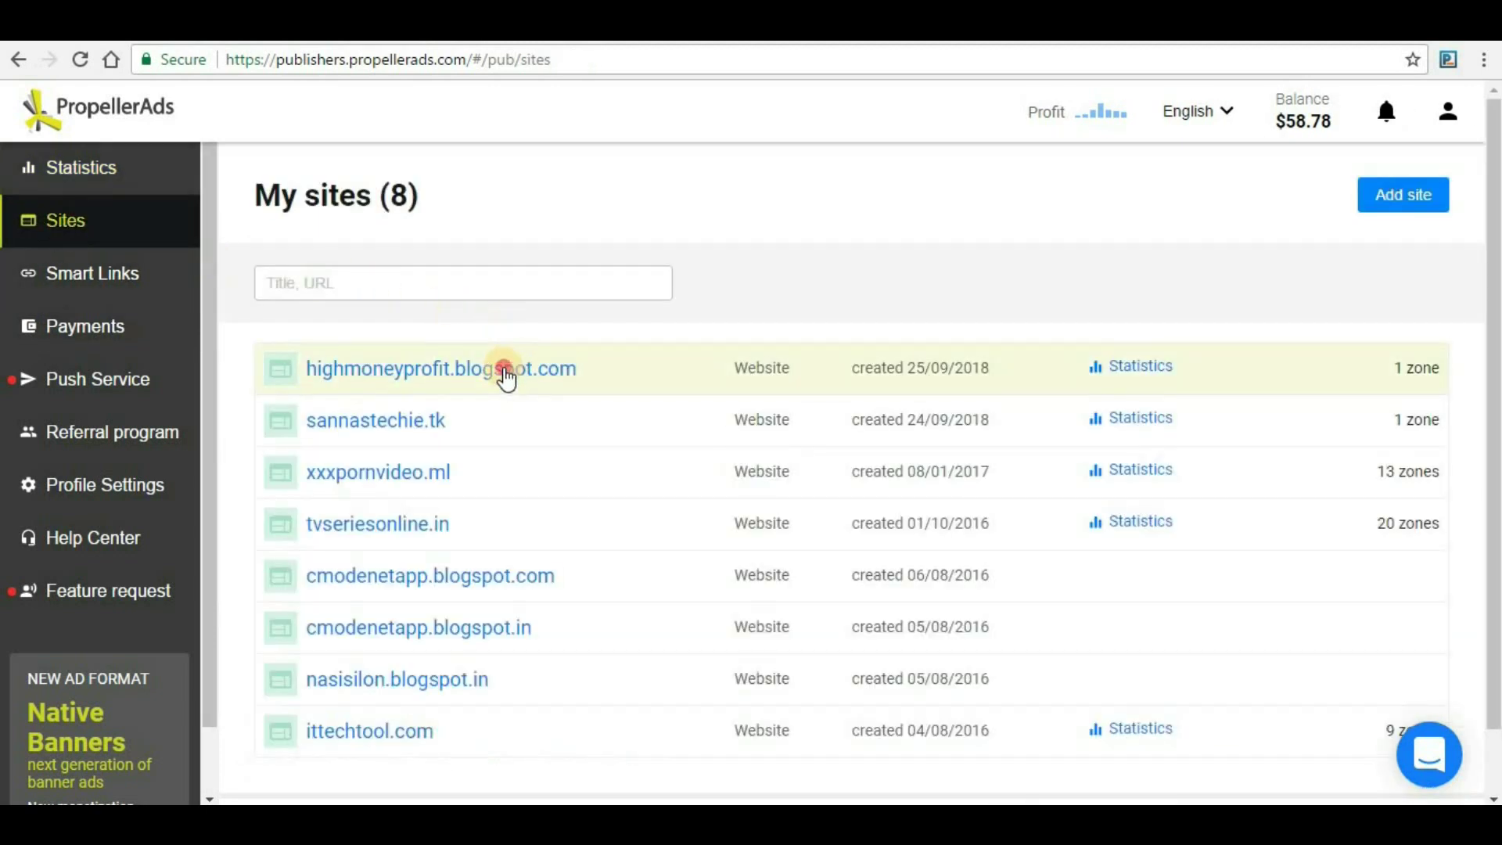
- Create a new zone as a Native Subscriptions CPS tag 'Attractive tag' and generate its code
{"action": "left_click", "coordinate": [503, 368]}
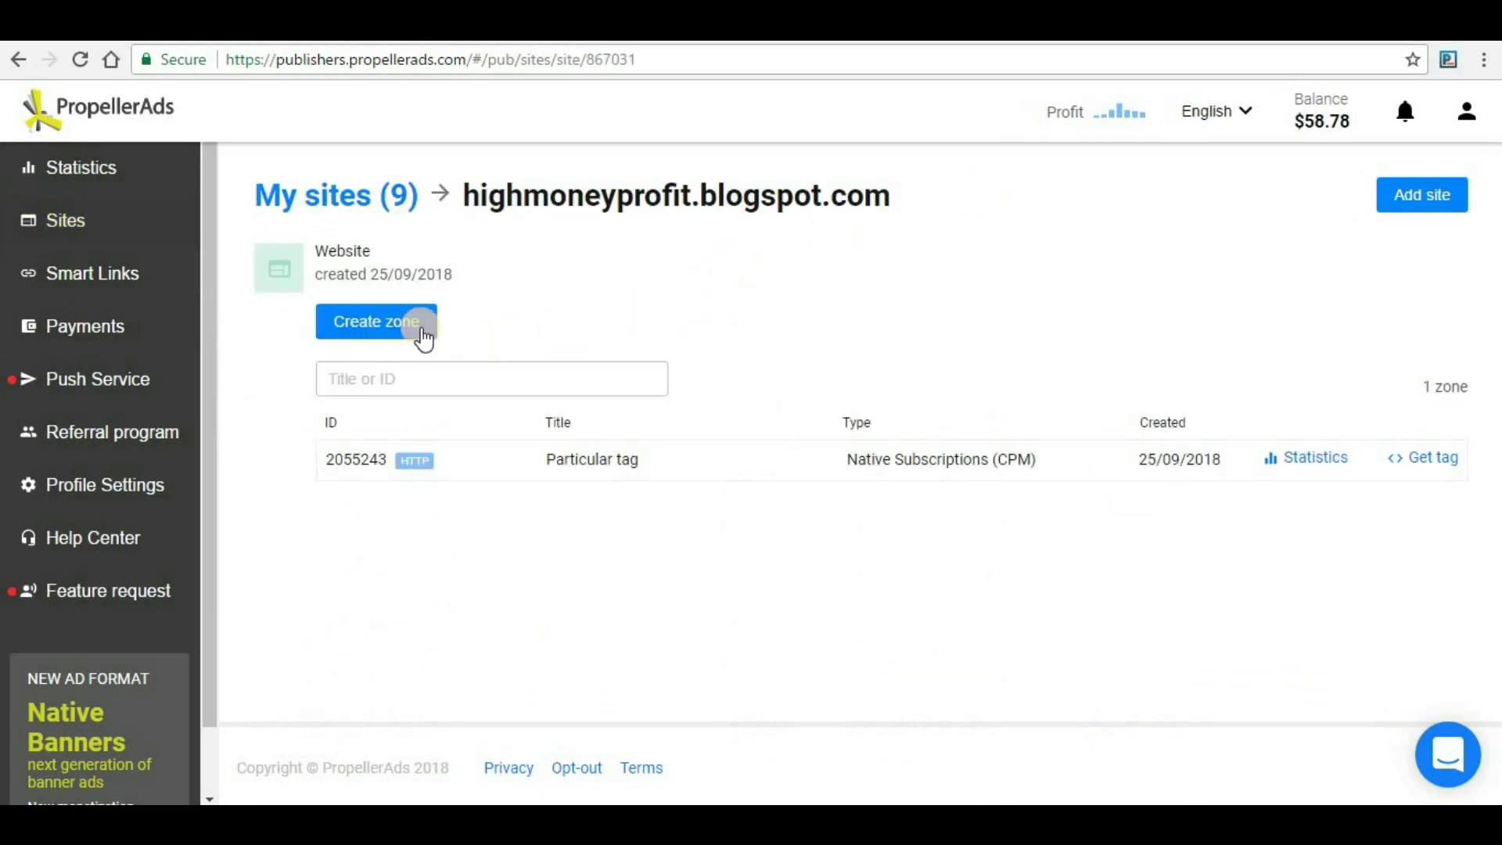
{"action": "left_click", "coordinate": [395, 321]}
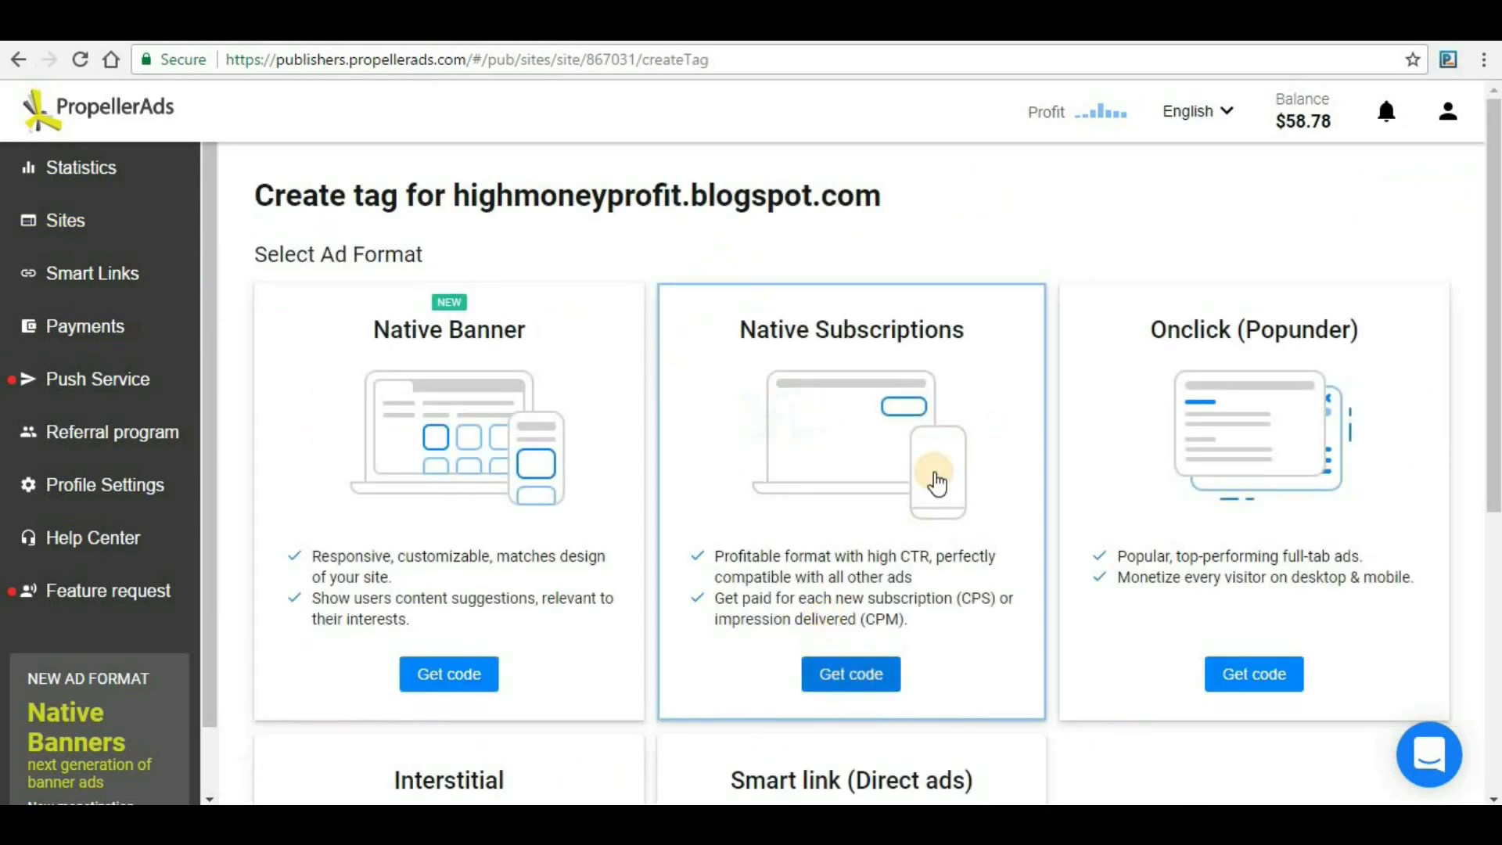
{"action": "left_click", "coordinate": [856, 678]}
{"action": "left_click", "coordinate": [703, 446]}
{"action": "left_click", "coordinate": [1092, 524]}
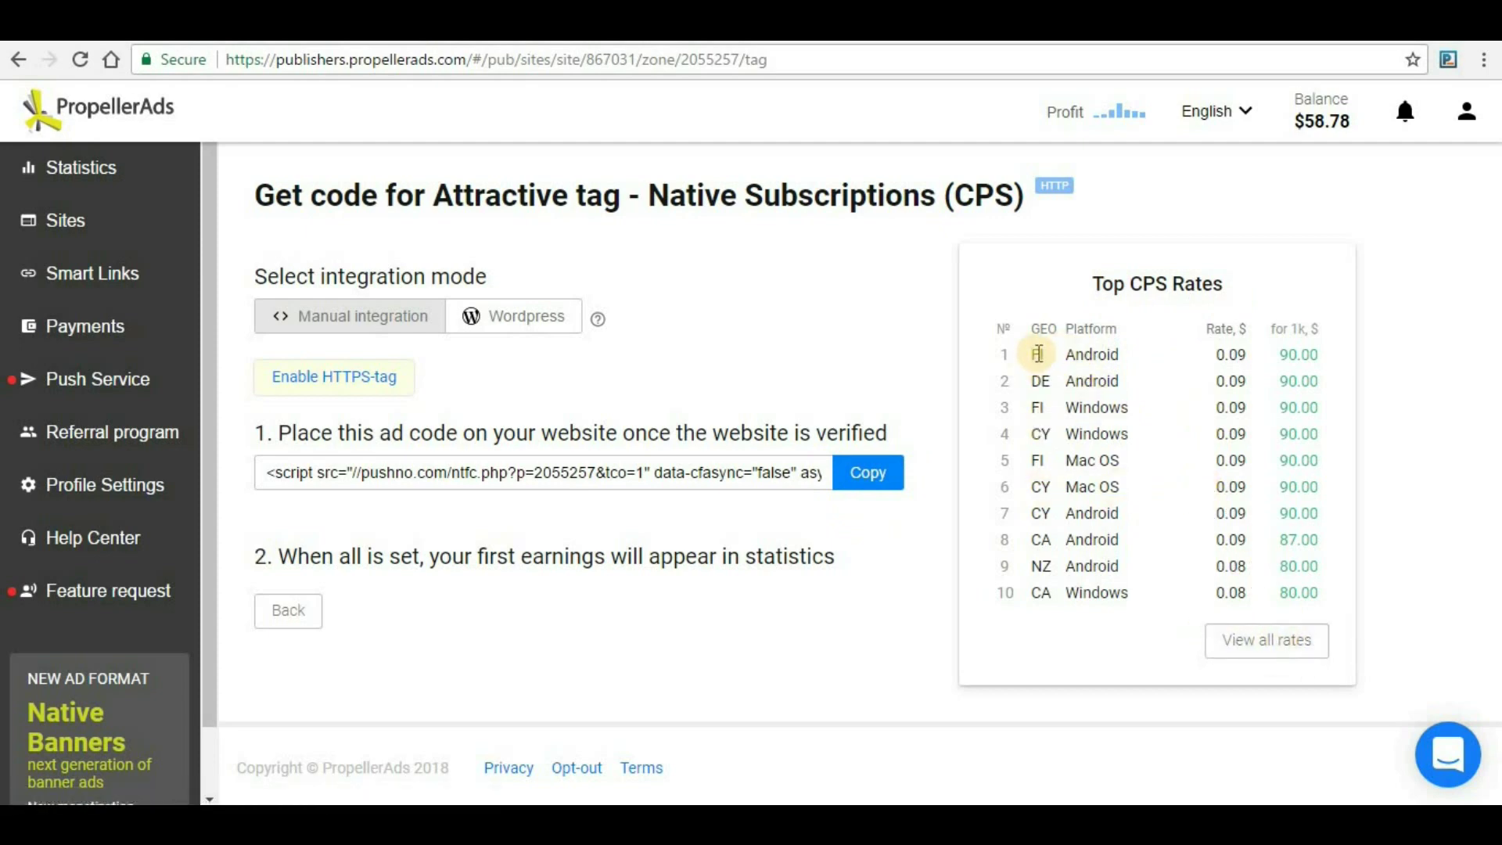
- Copy the CPS script, paste it on line 6 below the CPM script, save, and reload the blog
{"action": "left_click", "coordinate": [876, 479]}
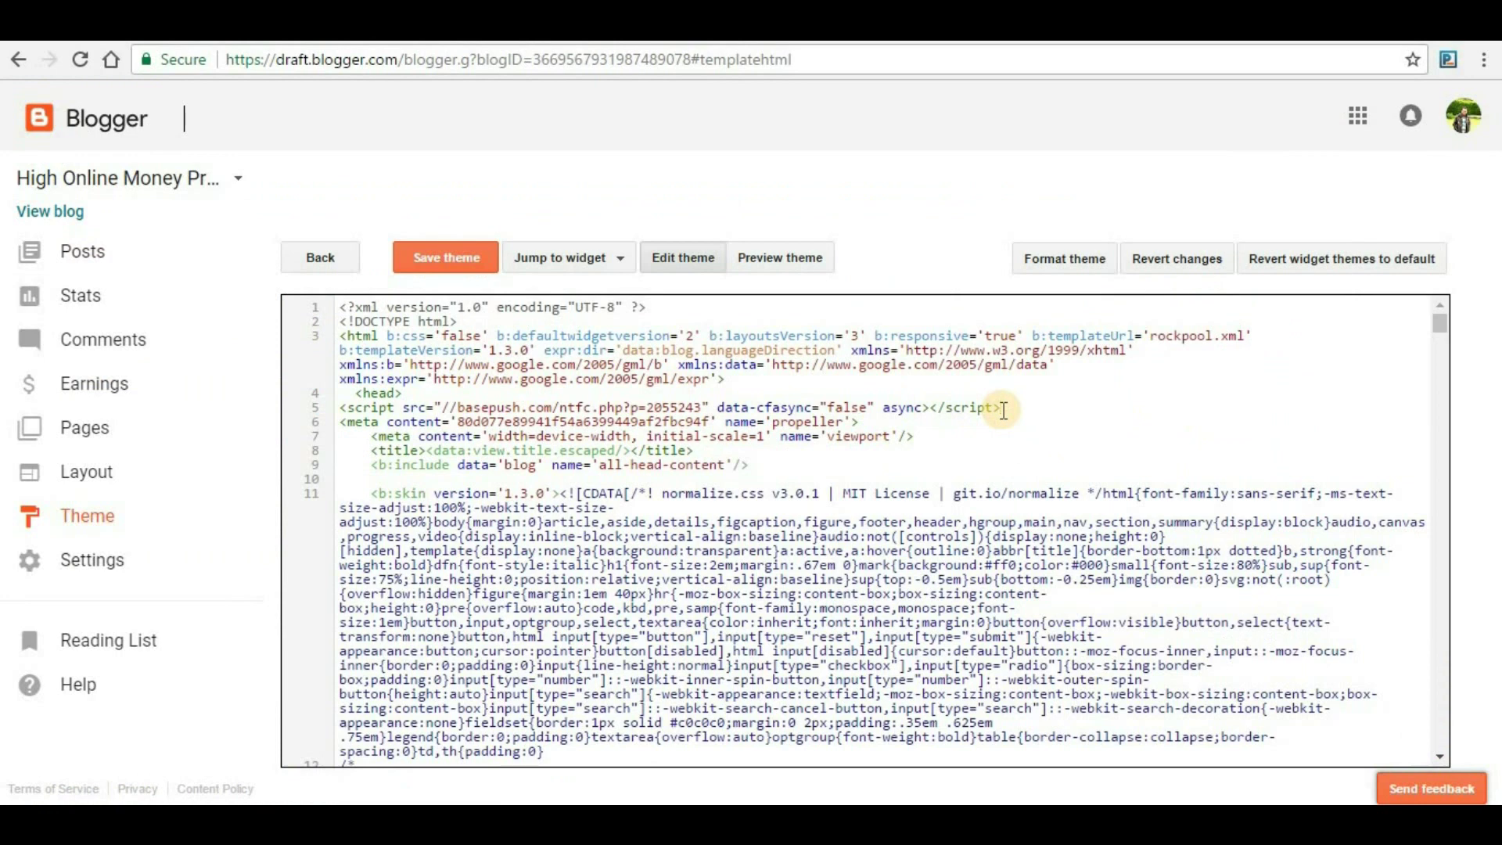
{"action": "key", "text": "Return"}
{"action": "key", "text": "ctrl+v"}
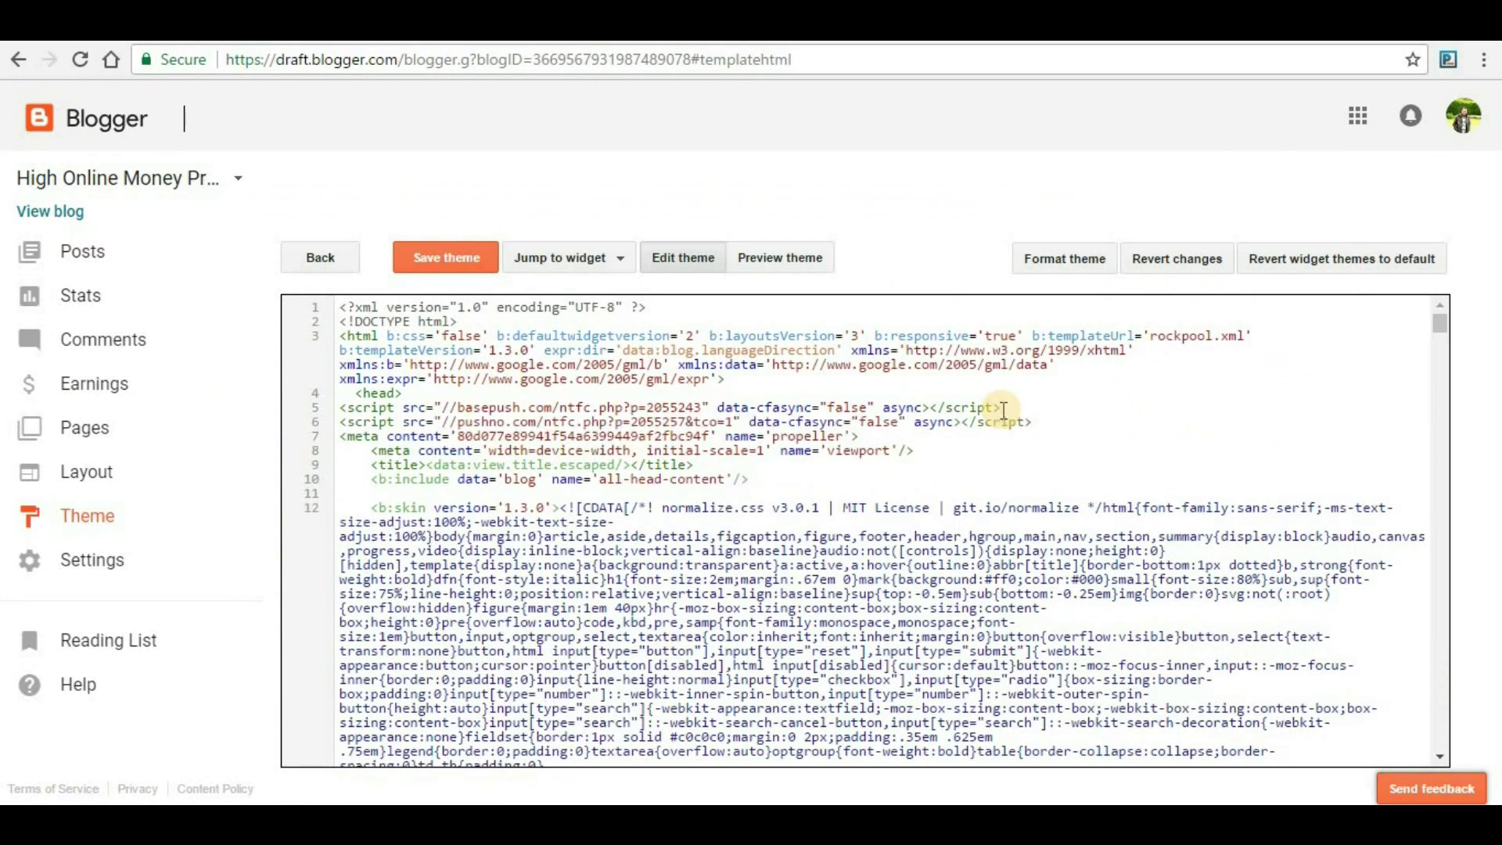
{"action": "left_click", "coordinate": [451, 265]}
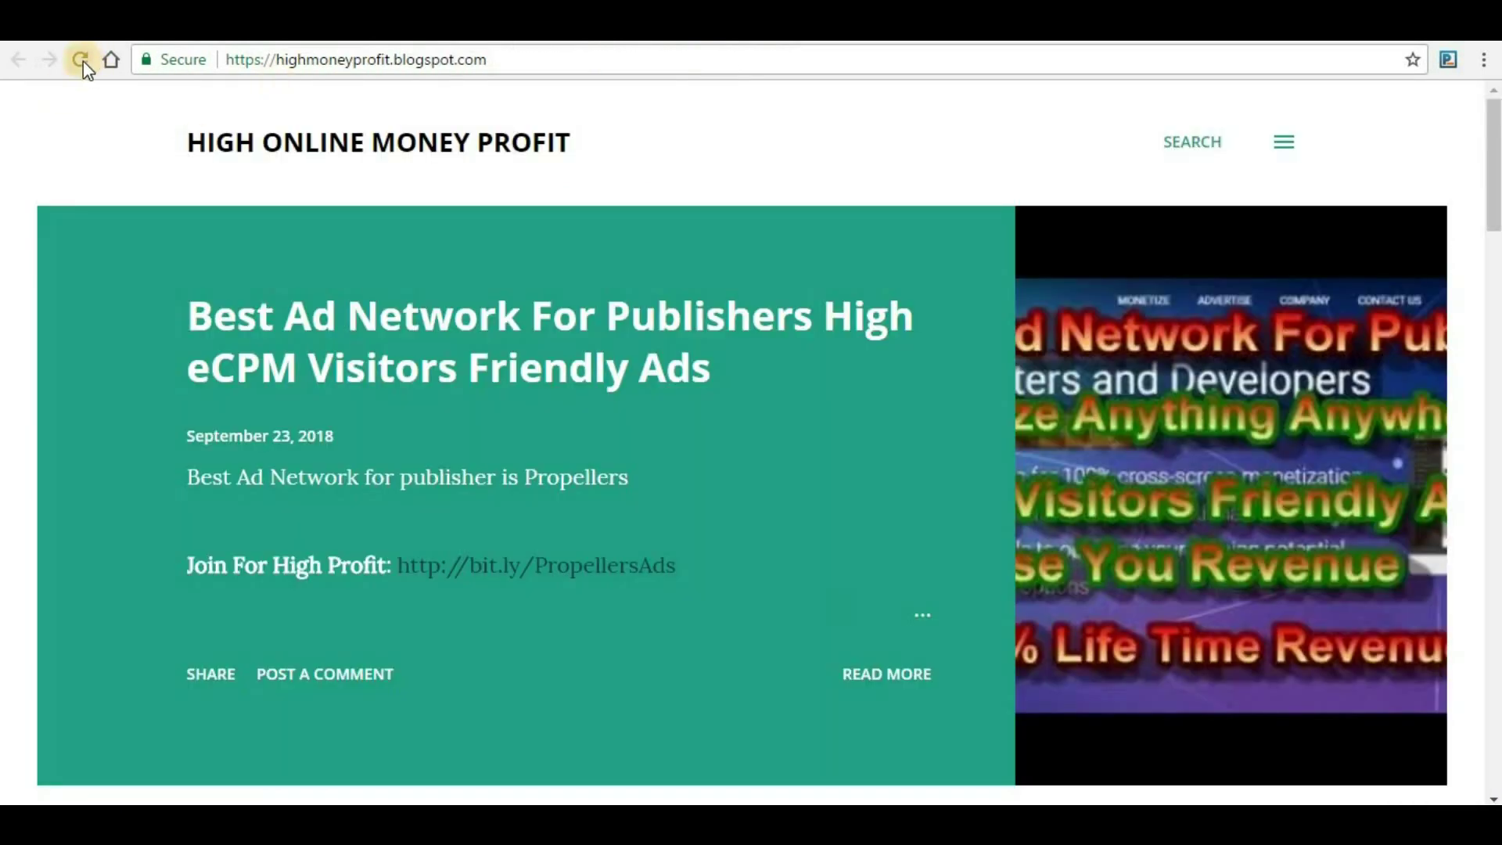
{"action": "left_click", "coordinate": [81, 59]}
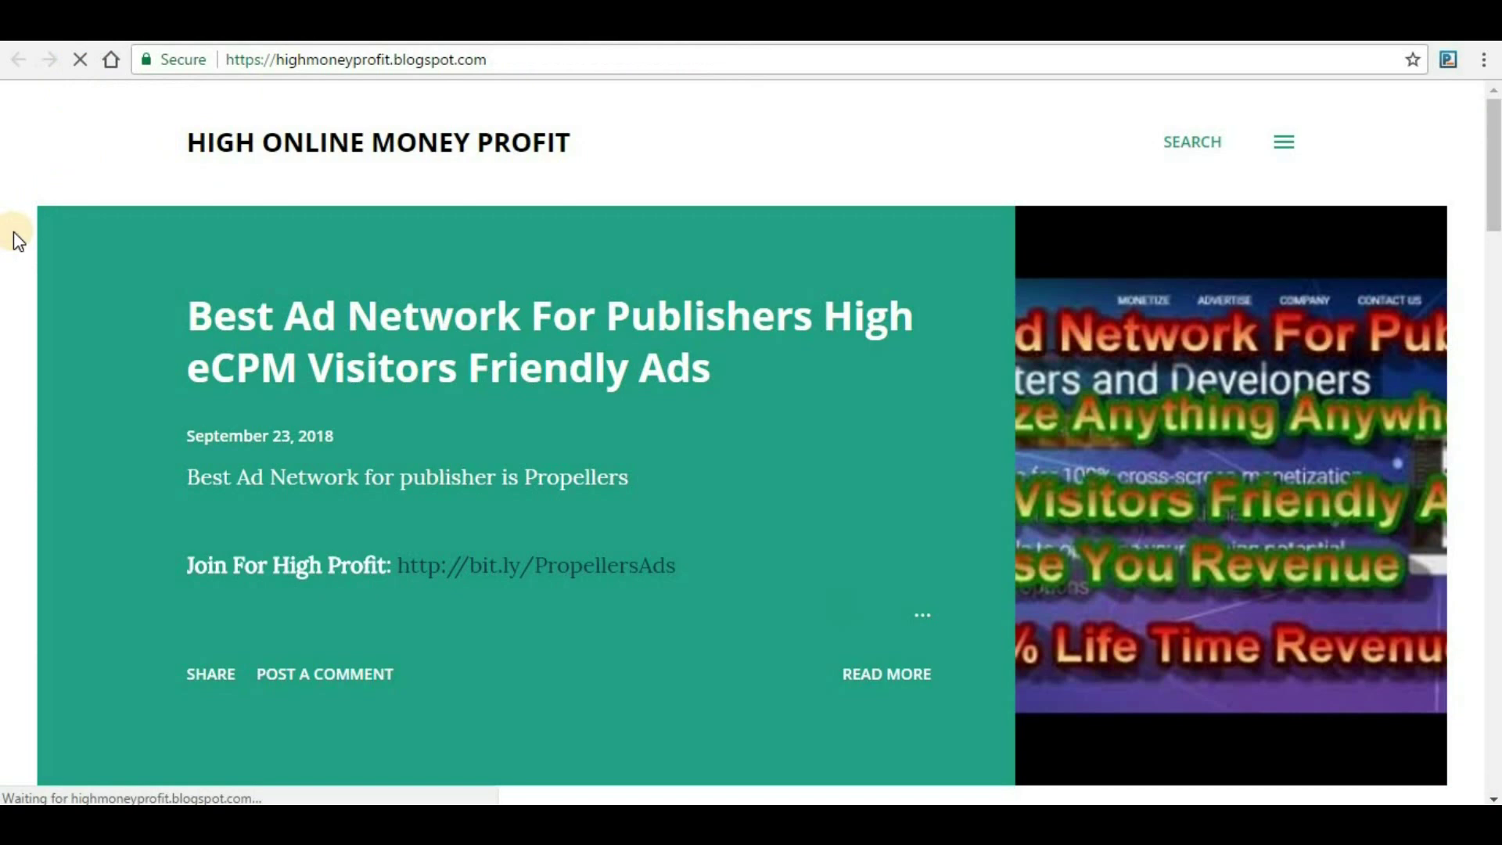
{"action": "left_click", "coordinate": [235, 36]}
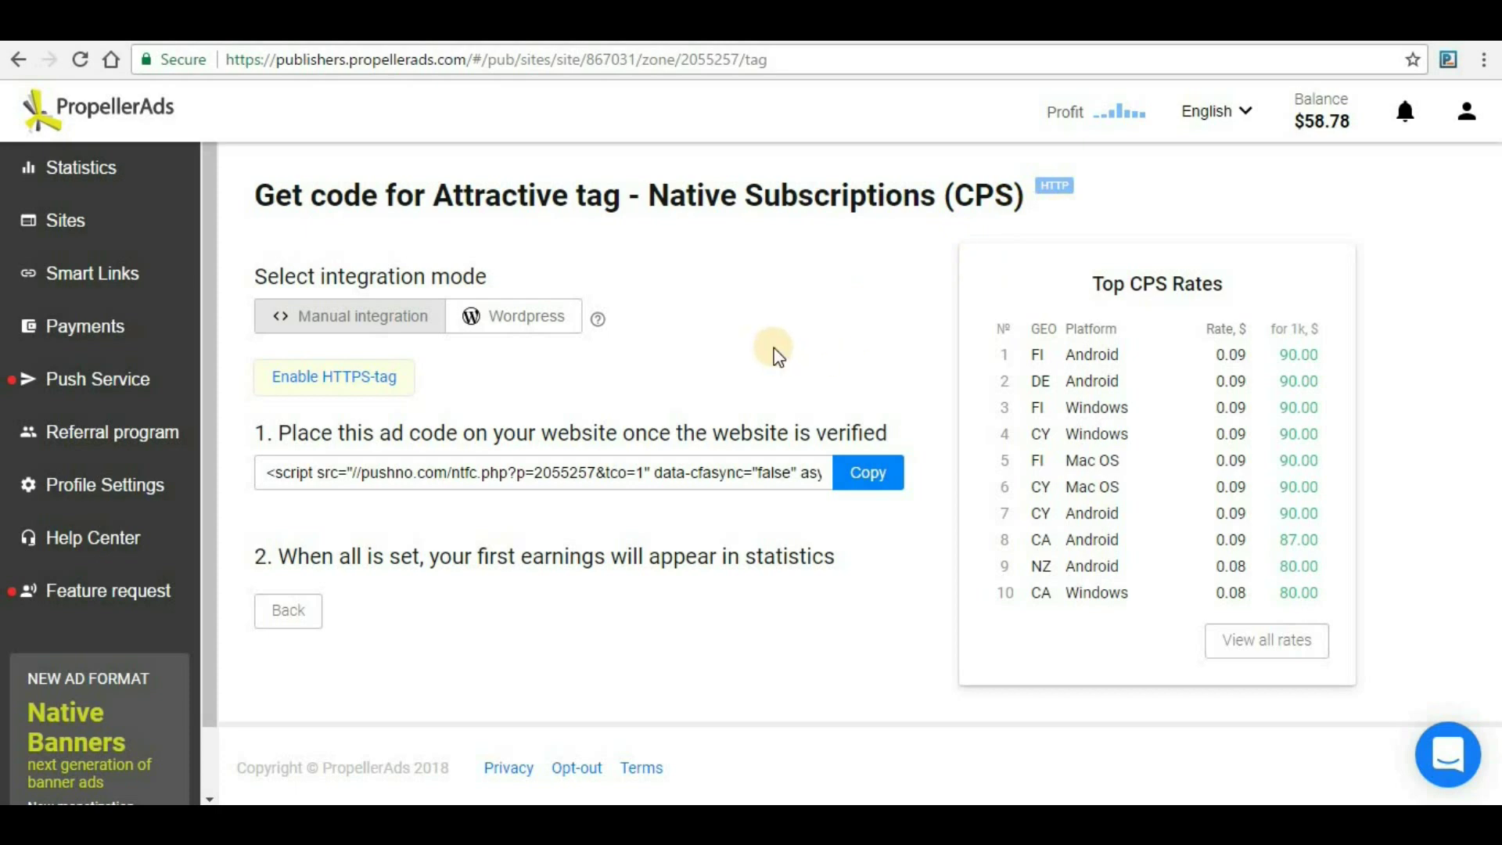
- Go through Sites to highmoneyprofit.blogspot.com and start another tag with Create zone
{"action": "left_click", "coordinate": [71, 166]}
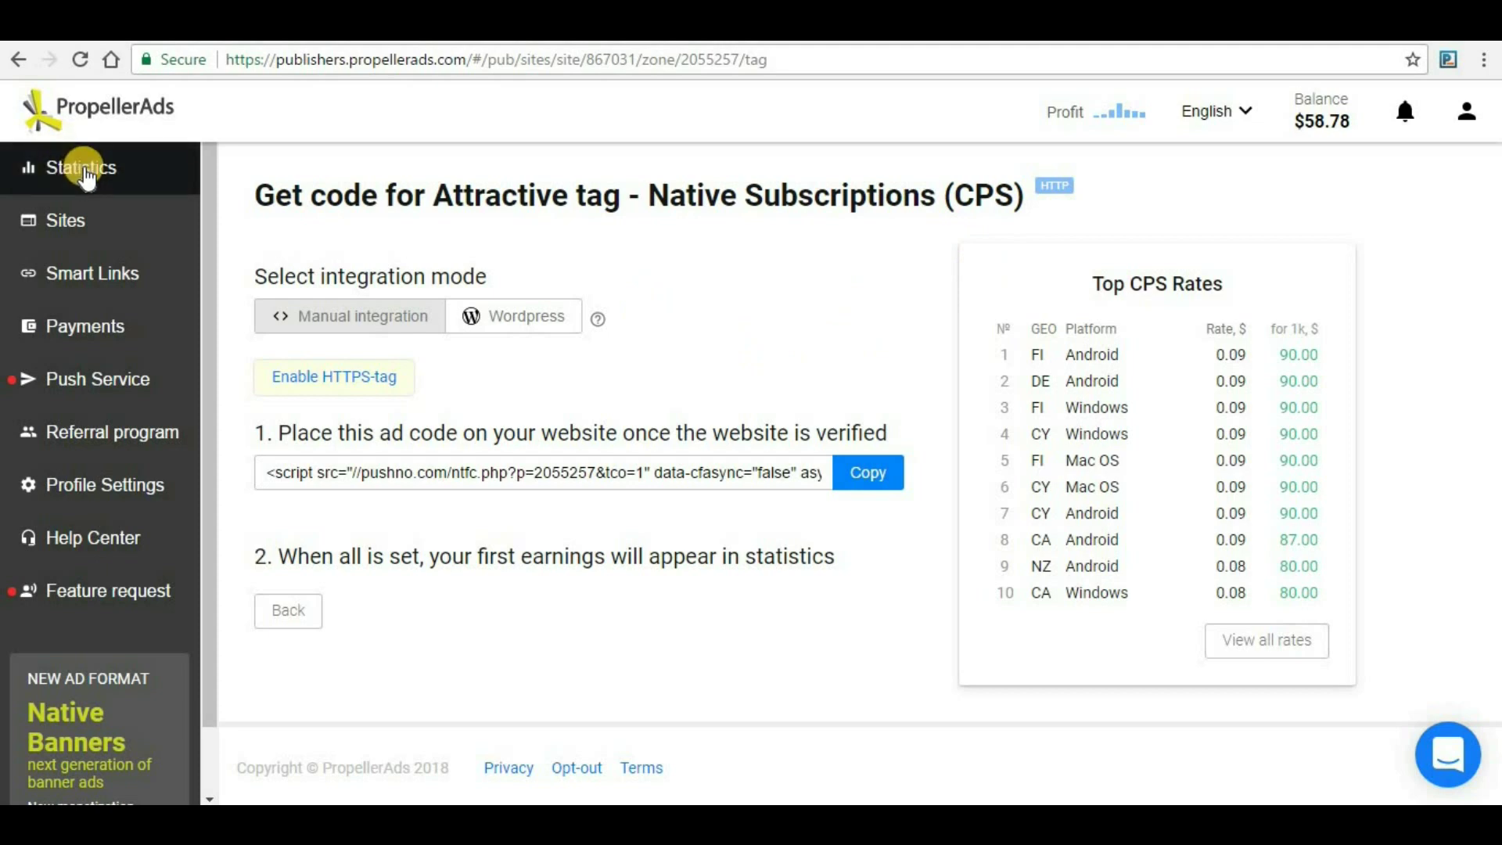
{"action": "left_click", "coordinate": [57, 233]}
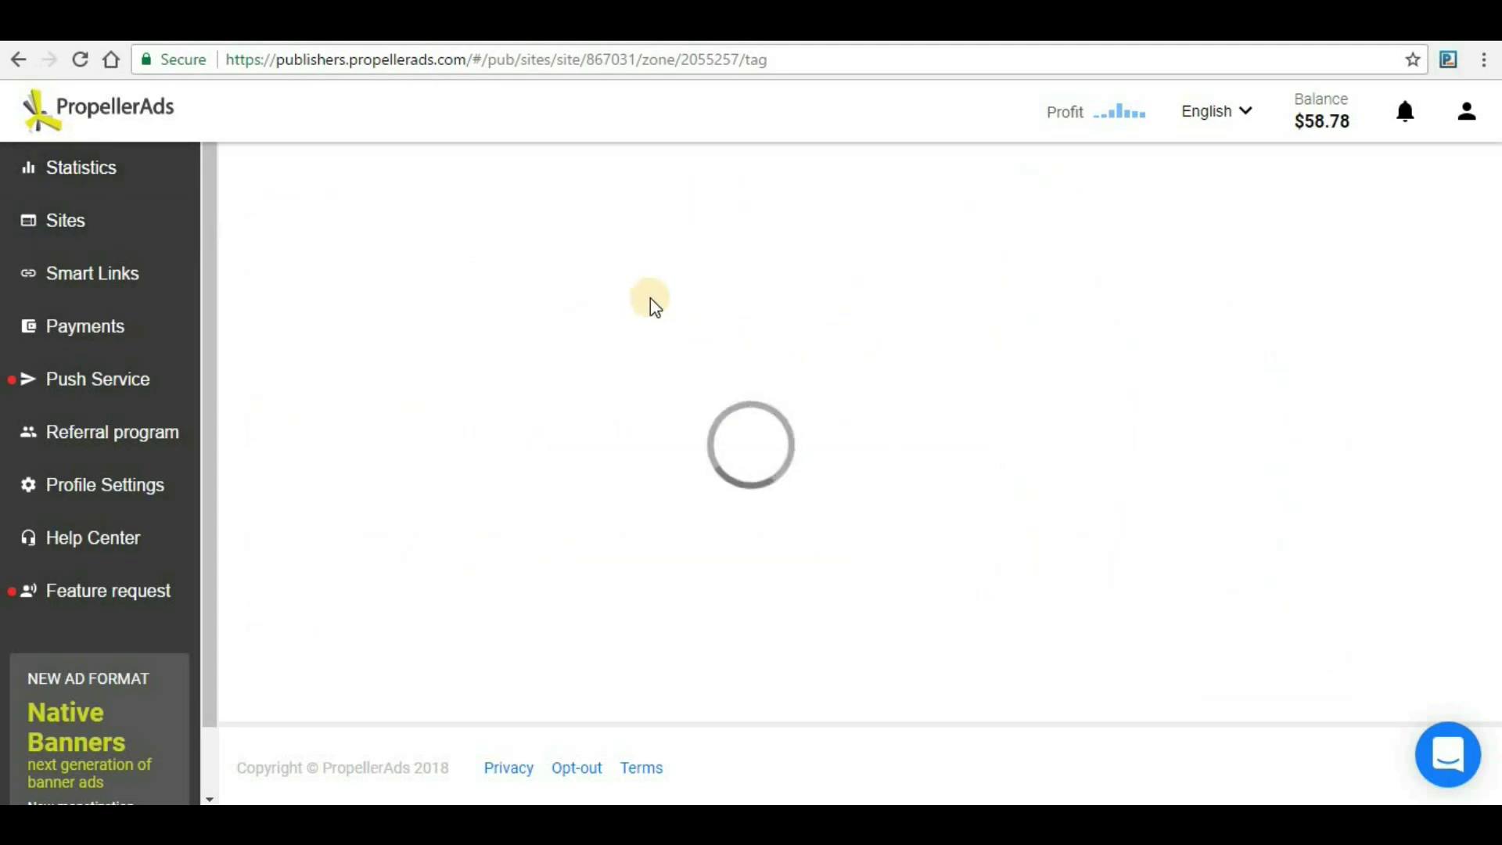
{"action": "left_click", "coordinate": [454, 376]}
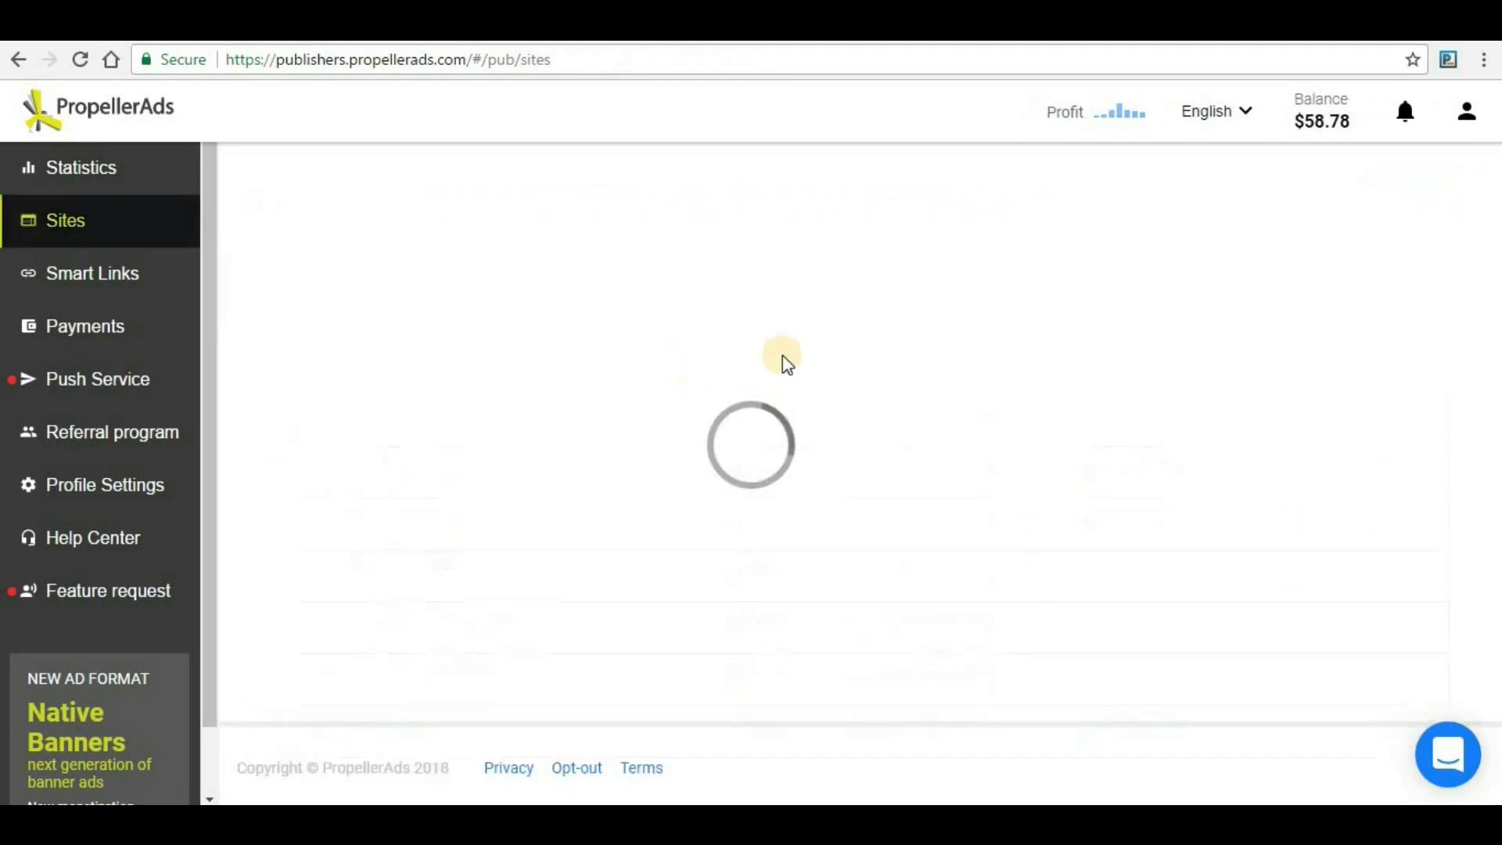
{"action": "left_click", "coordinate": [396, 317]}
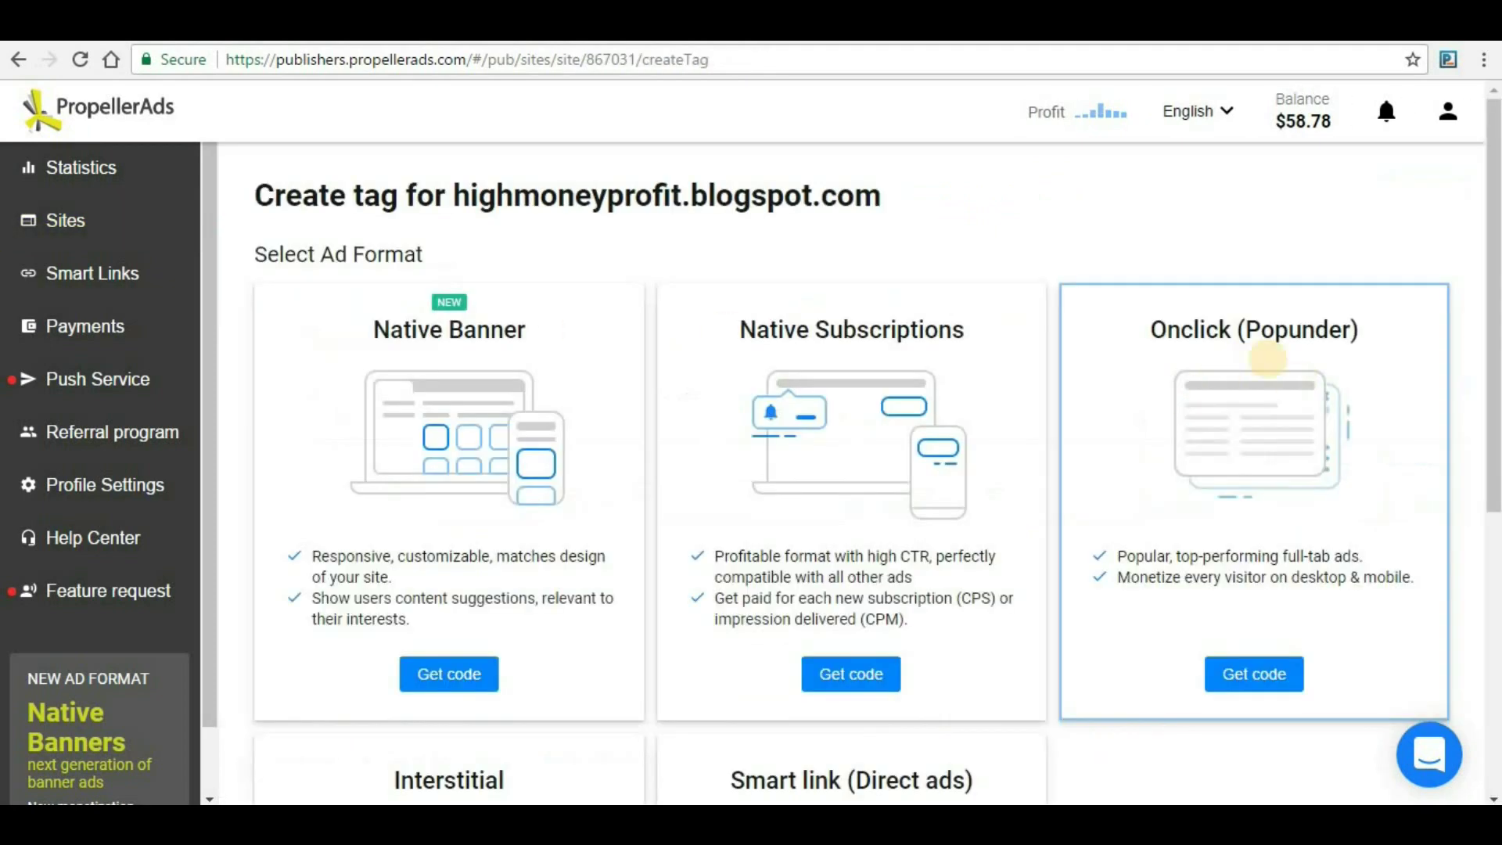